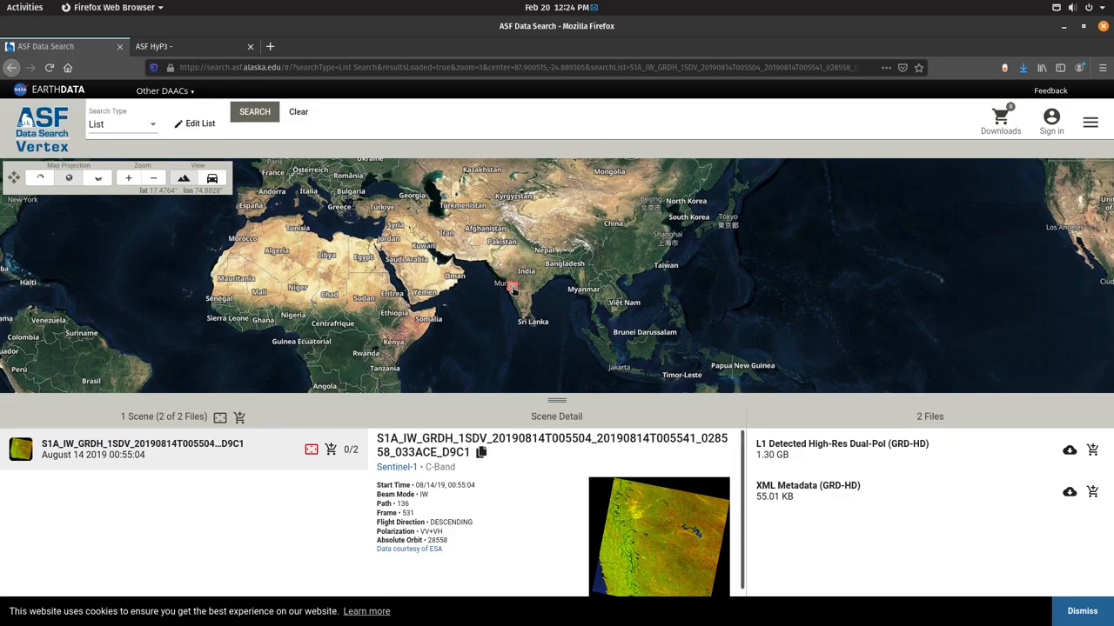
scroll(513, 291, "up", 2)
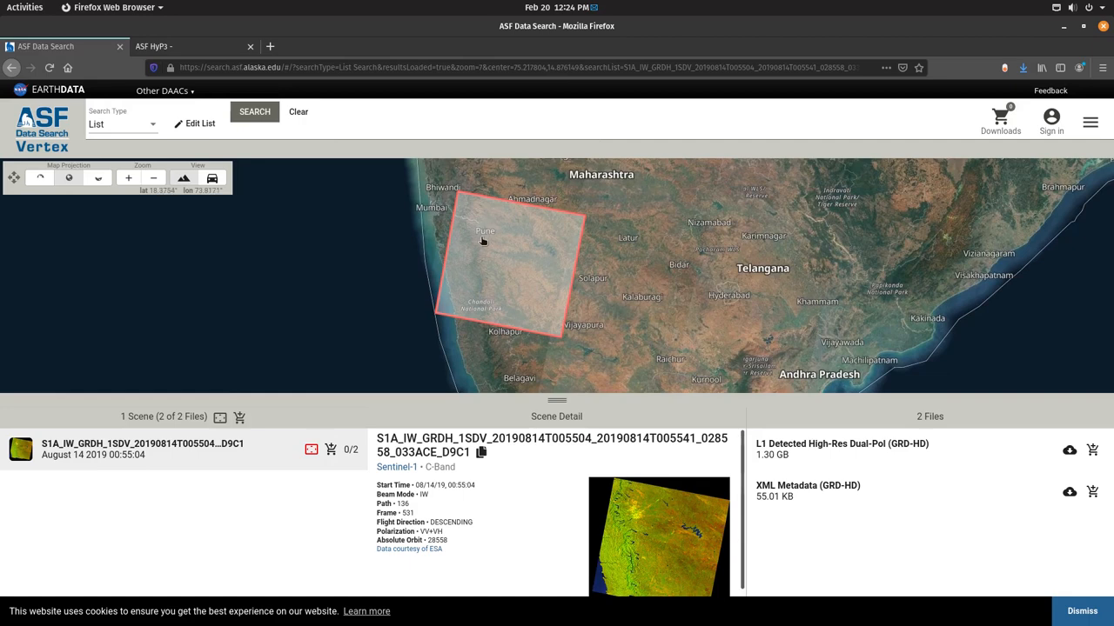
- Copy the August 14 2019 scene name and switch to the HyP3 finished products page
left_click(482, 452)
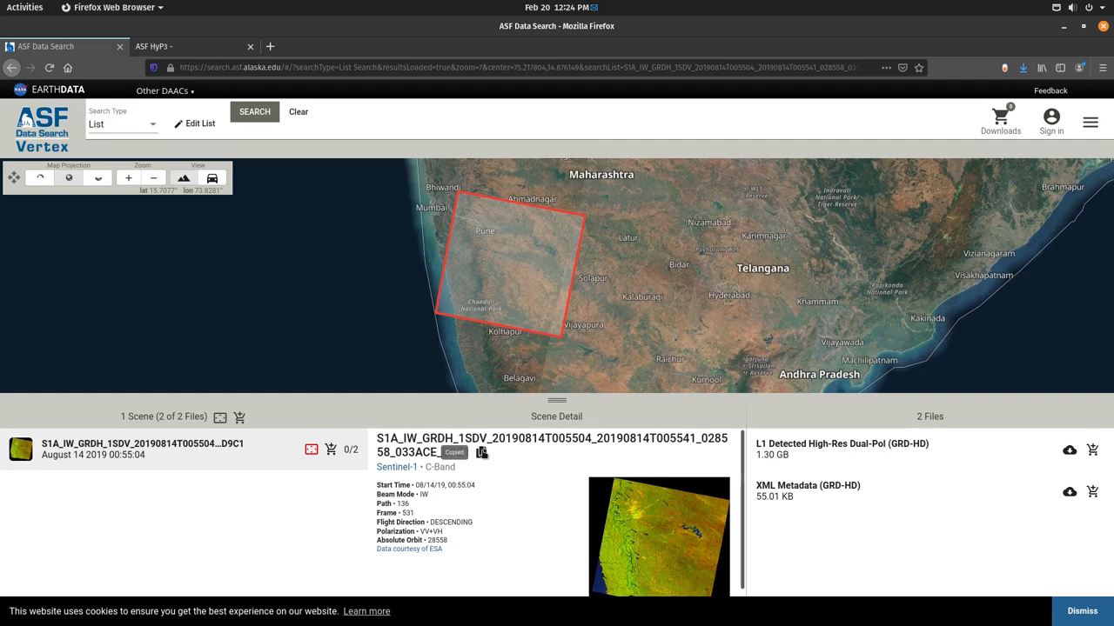
left_click(215, 50)
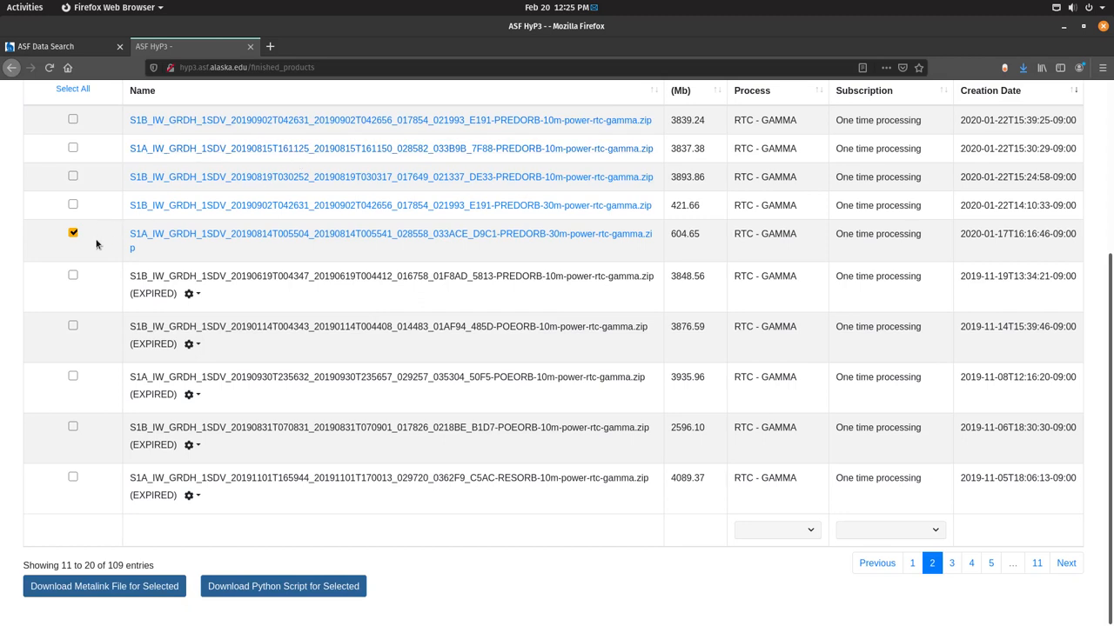
- Download the Python script for the checked 30 m RTC product and return to the terminal
left_click(263, 594)
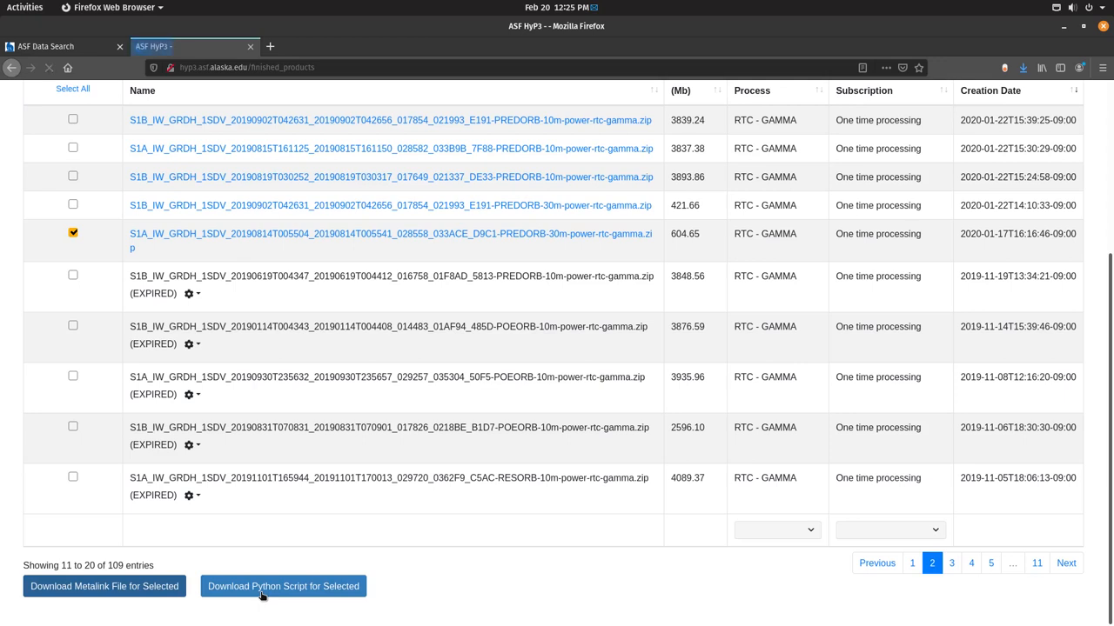
left_click(520, 405)
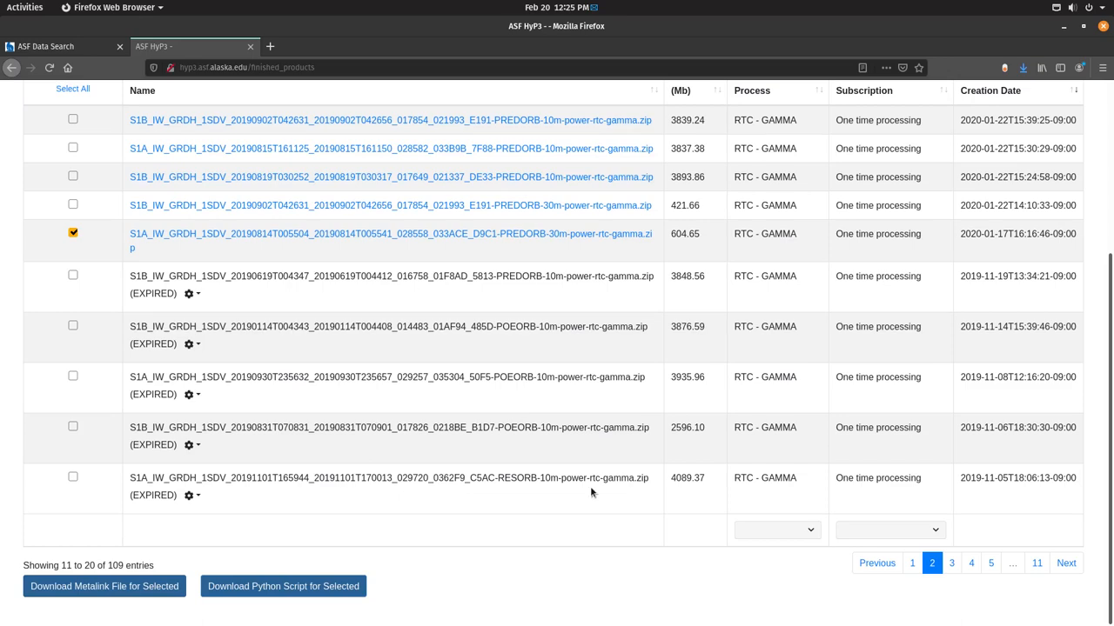
key("alt+Tab")
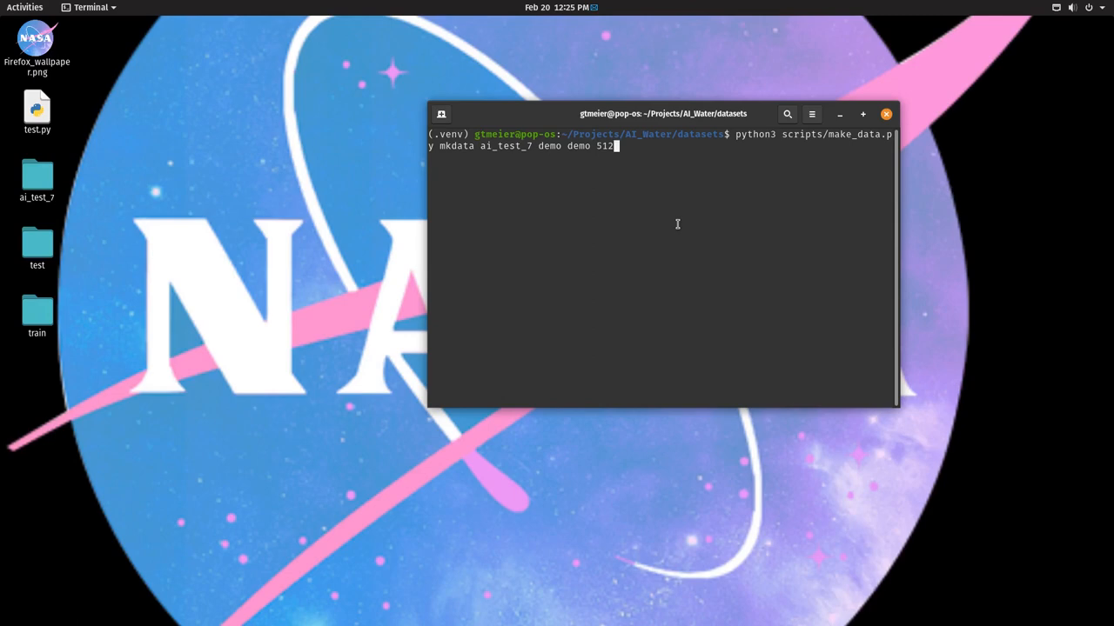
- Move up to the AI_Water folder and run the recalled make_data.py mkdata command for ai_test_7
key("BackSpace")
key("BackSpace")
key("BackSpace")
key("BackSpace")
key("BackSpace")
key("BackSpace")
key("BackSpace")
key("BackSpace")
key("BackSpace")
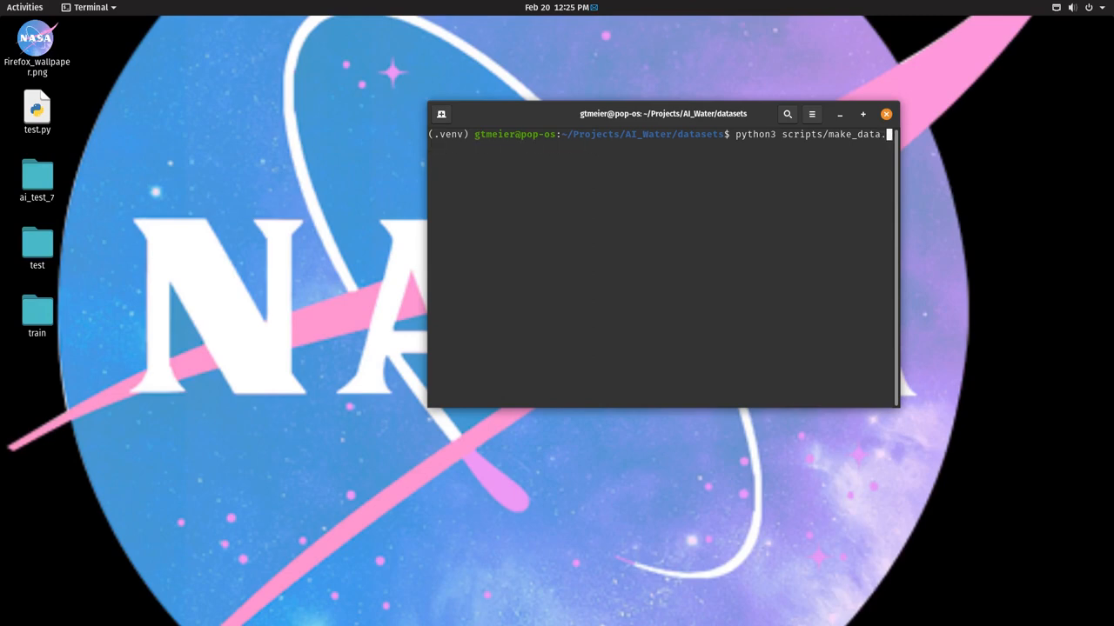
key("BackSpace")
key("BackSpace")
key("BackSpace")
key("BackSpace")
key("BackSpace")
key("BackSpace")
type("..")
key("Return")
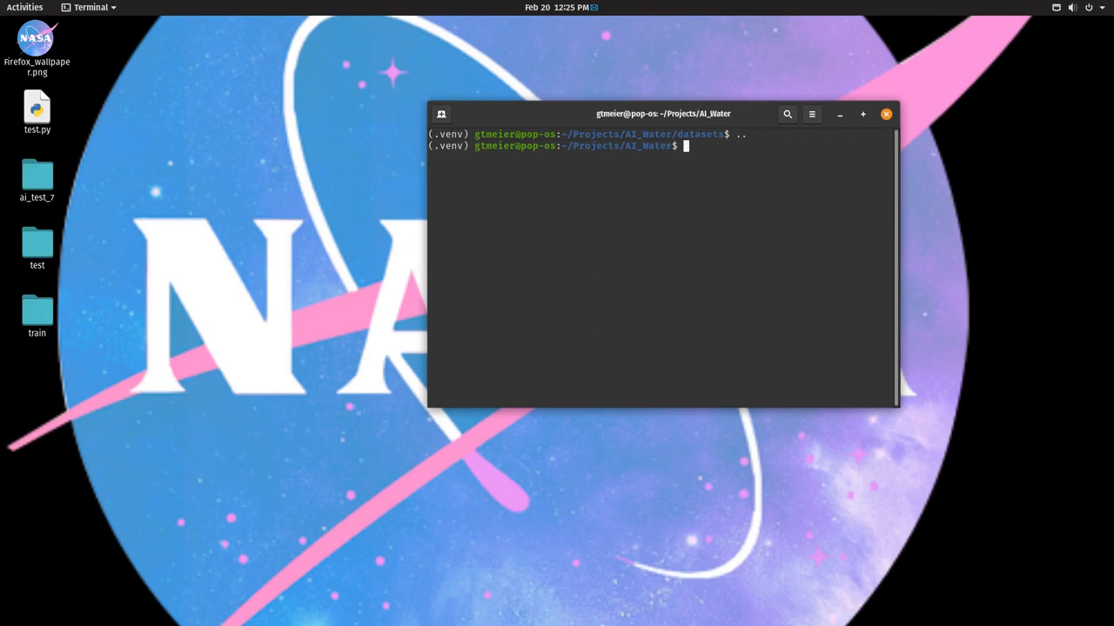
type("ls")
key("BackSpace")
key("BackSpace")
key("Up")
key("Up")
key("Up")
key("Up")
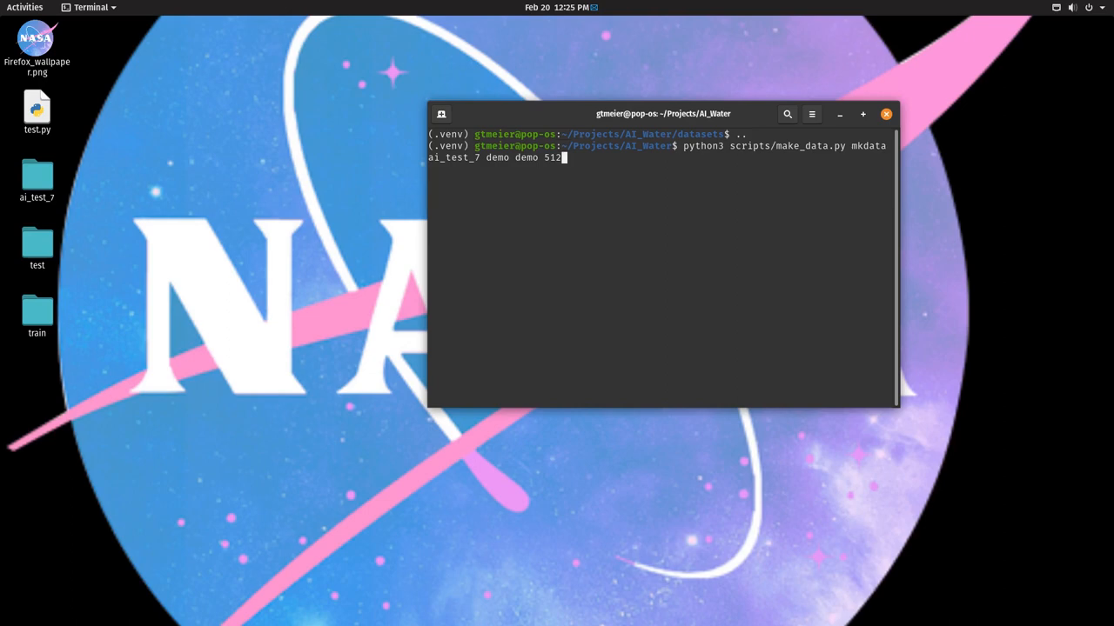
key("Return")
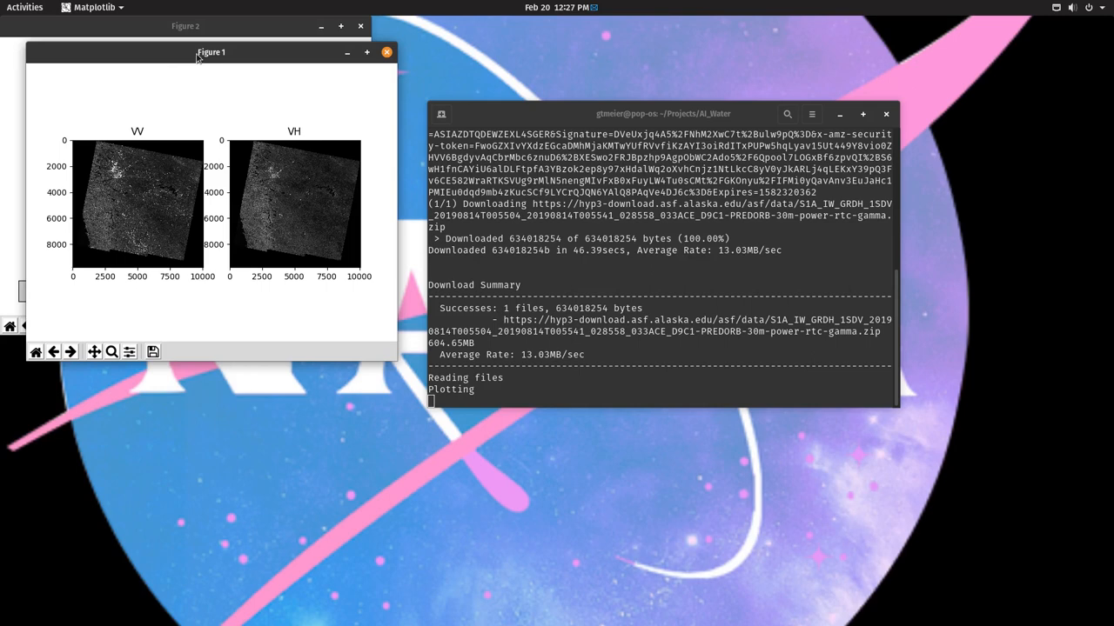
- Zoom into the histogram's dense low-value region and generate a mask from the red-peak selection
left_click_drag(201, 53, 629, 44)
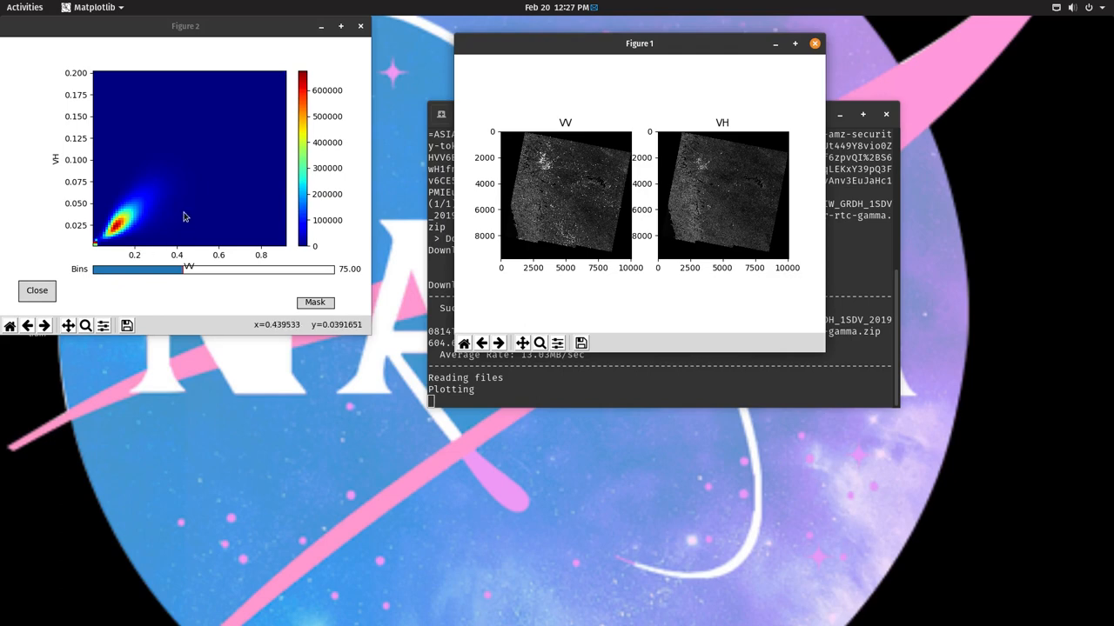
left_click(86, 326)
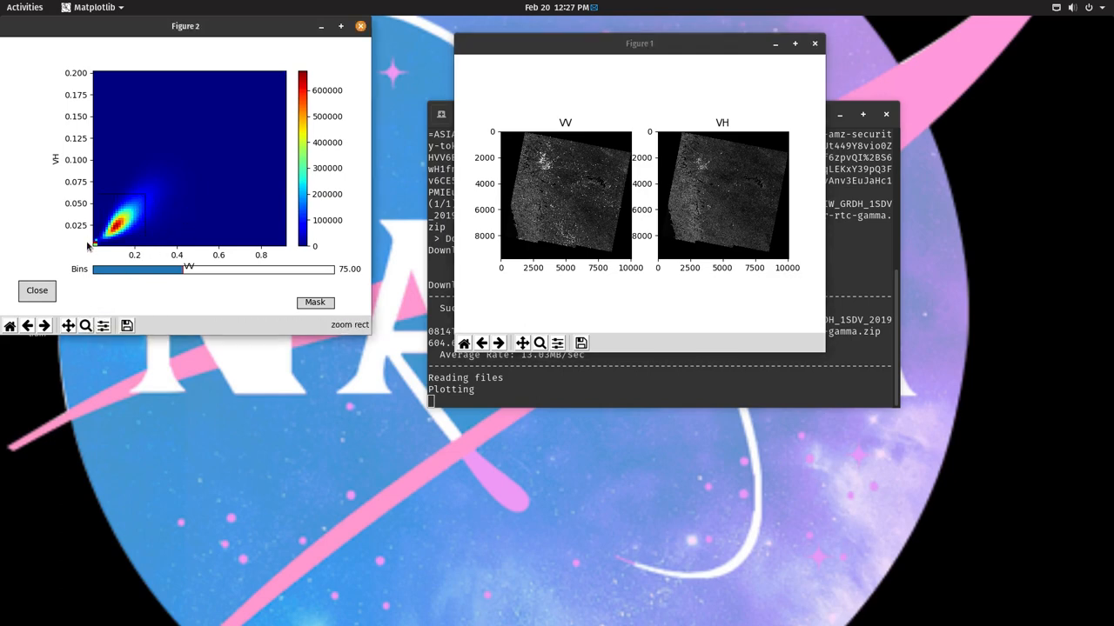
left_click_drag(144, 193, 91, 249)
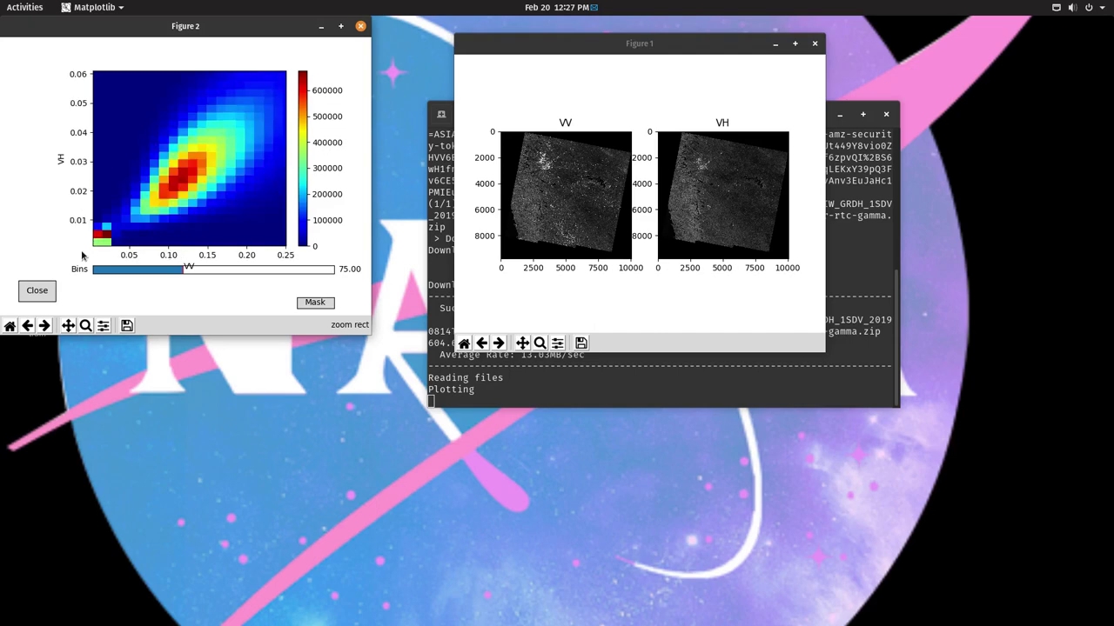
left_click(86, 325)
left_click_drag(192, 165, 162, 196)
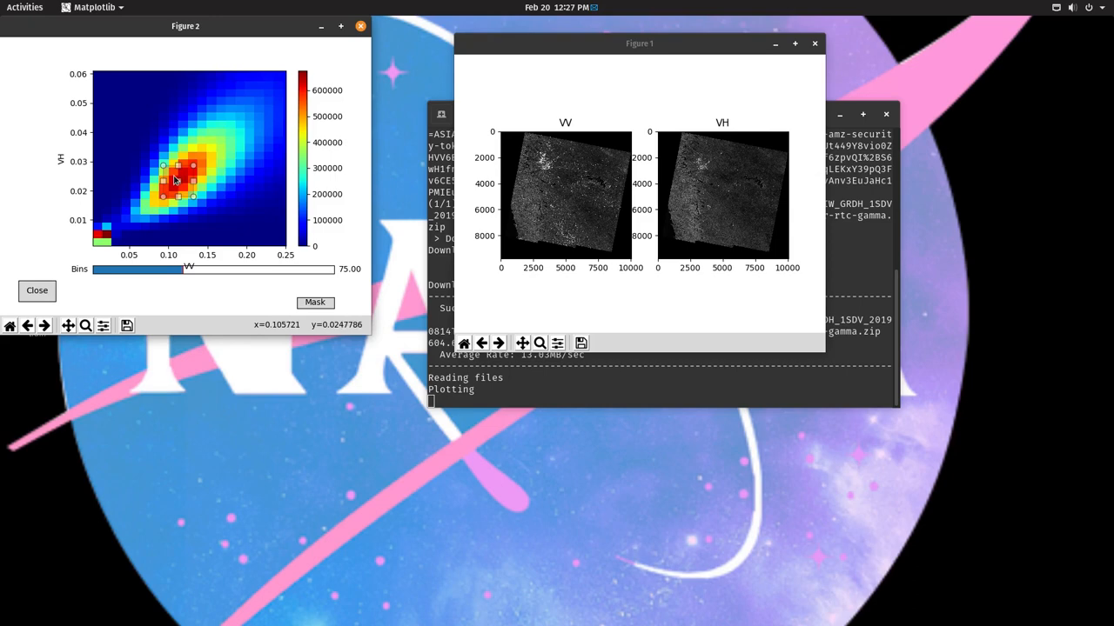
left_click(304, 305)
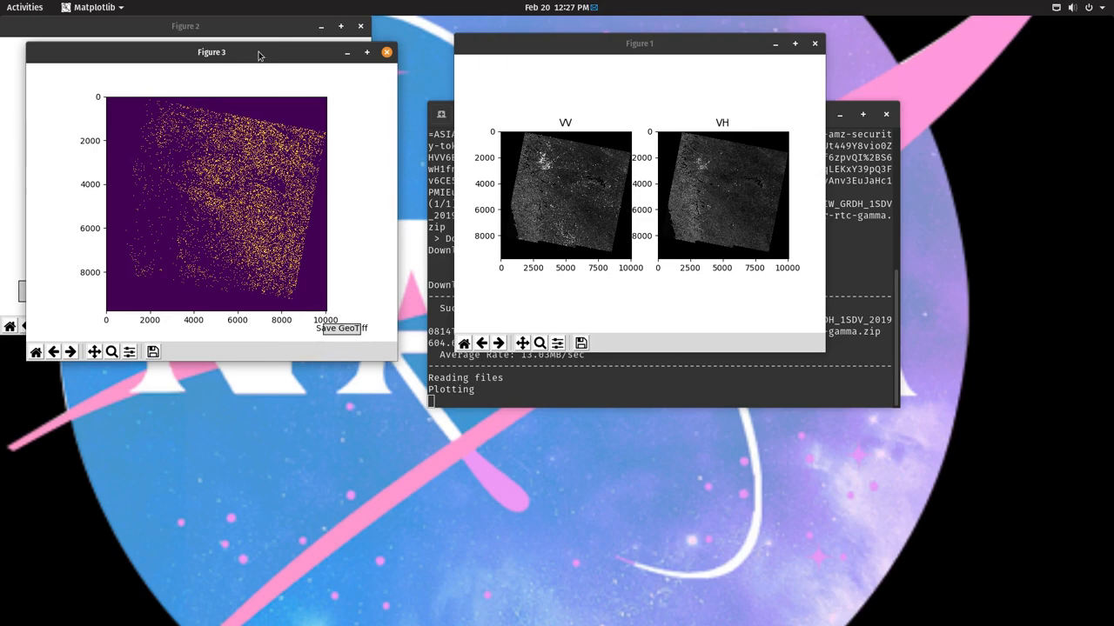
- Generate a second mask from the low VV/VH corner selection, then close all plotting figures
mouse_move(258, 52)
left_mouse_down()
mouse_move(646, 174)
mouse_move(680, 292)
left_mouse_up()
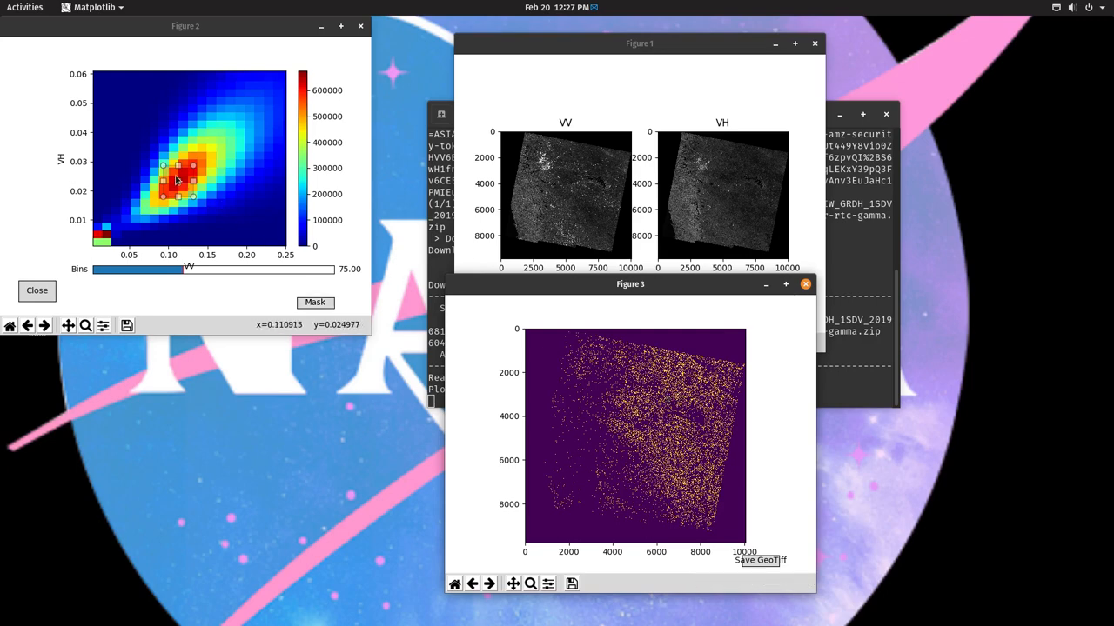
left_click_drag(180, 185, 113, 235)
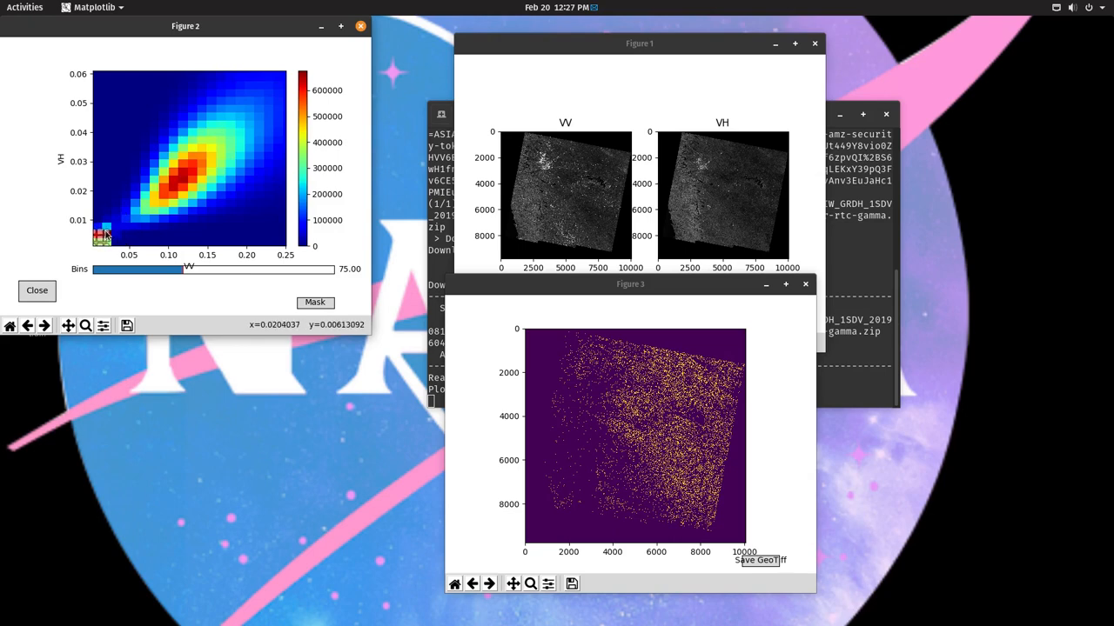
left_click(322, 307)
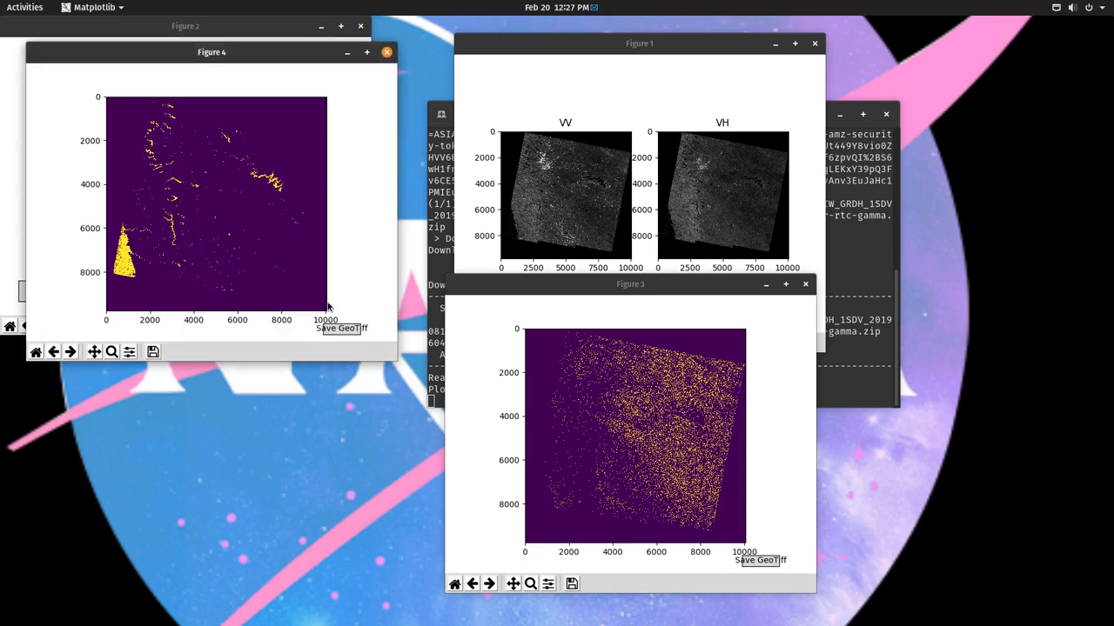
mouse_move(278, 54)
left_mouse_down()
mouse_move(707, 288)
mouse_move(687, 296)
left_mouse_up()
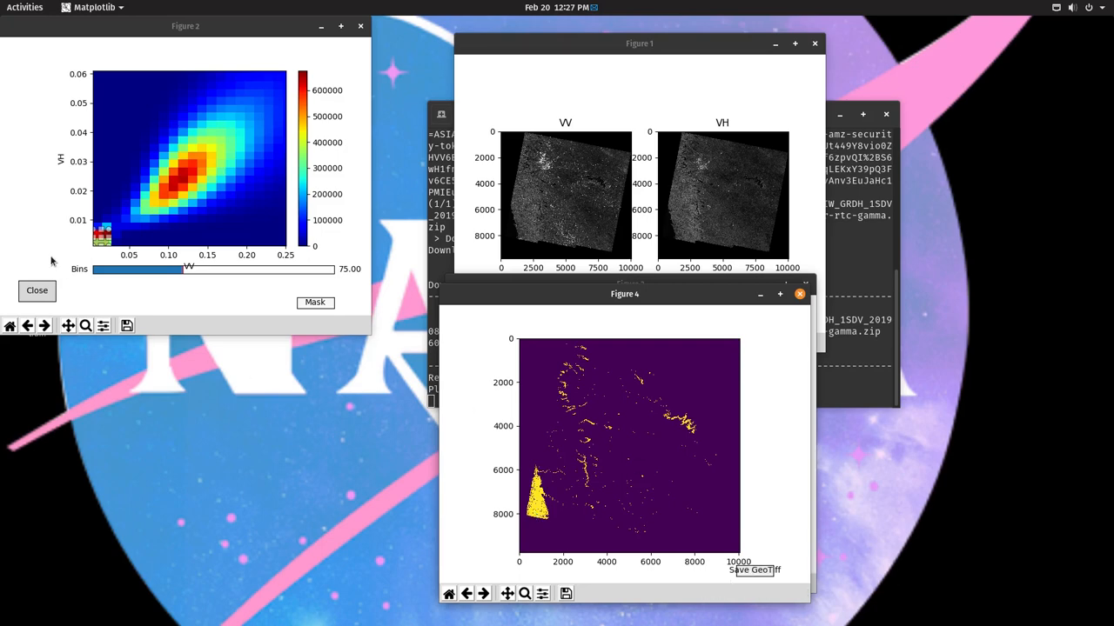
left_click(38, 291)
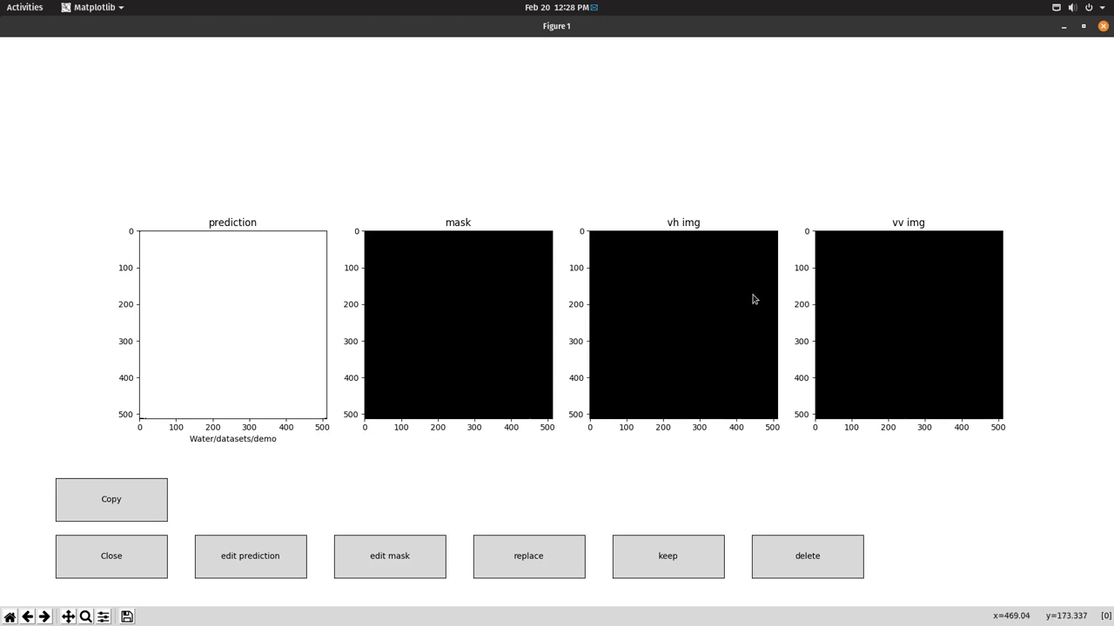
- Delete the blank tile so the next tile with a river loads for review
left_click(818, 574)
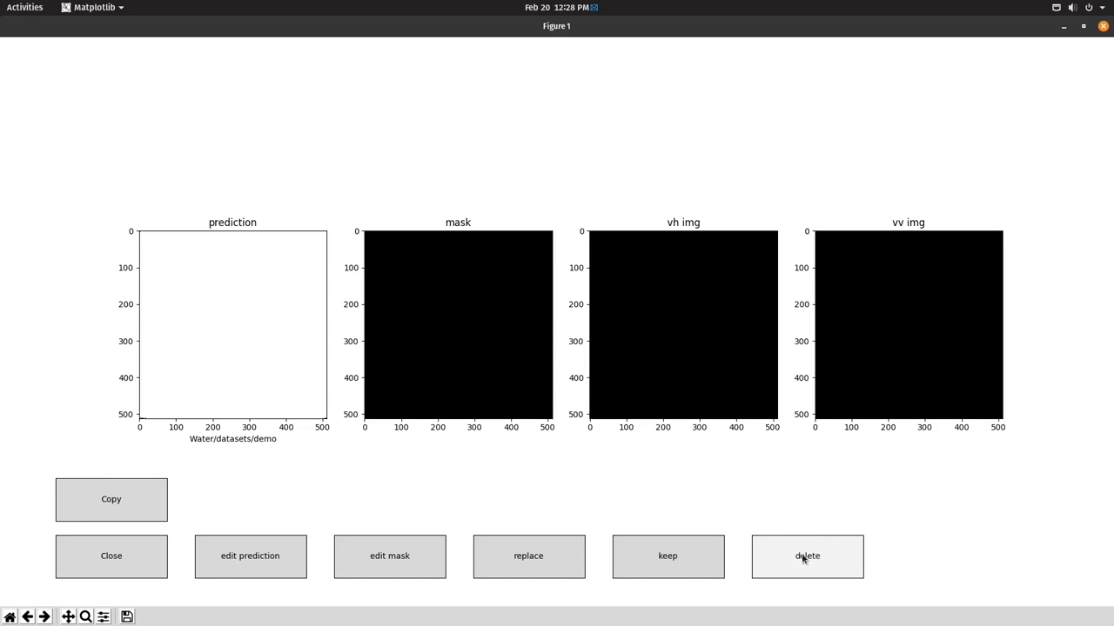
left_click(802, 558)
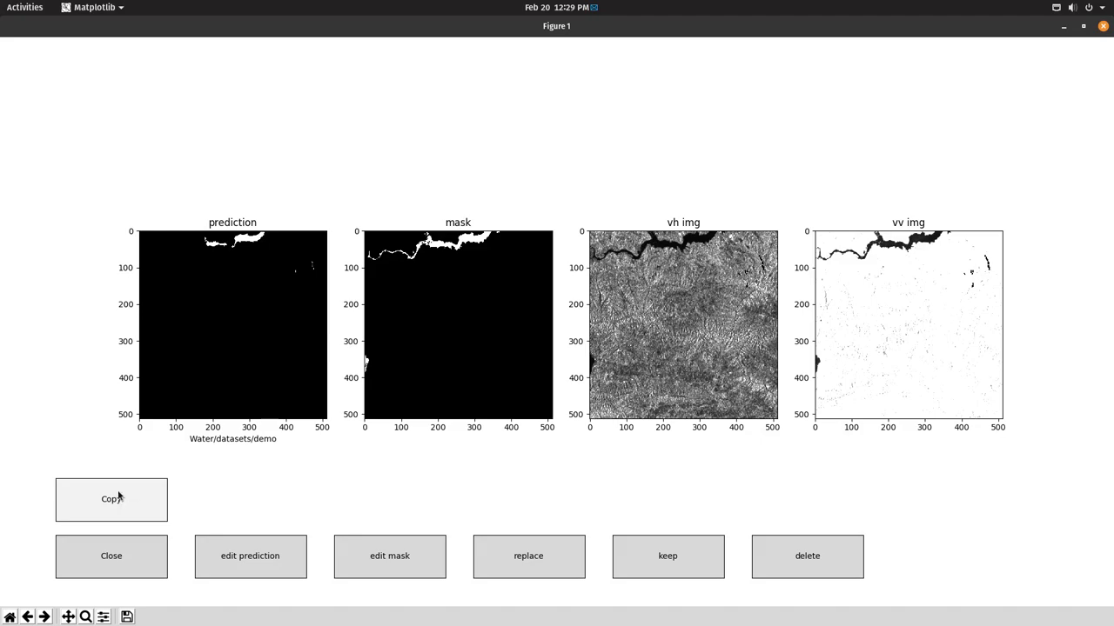
- Bring QGIS forward, filter the Browser by the pasted tile name and add gpn_106 mask.tif as a layer
key("super")
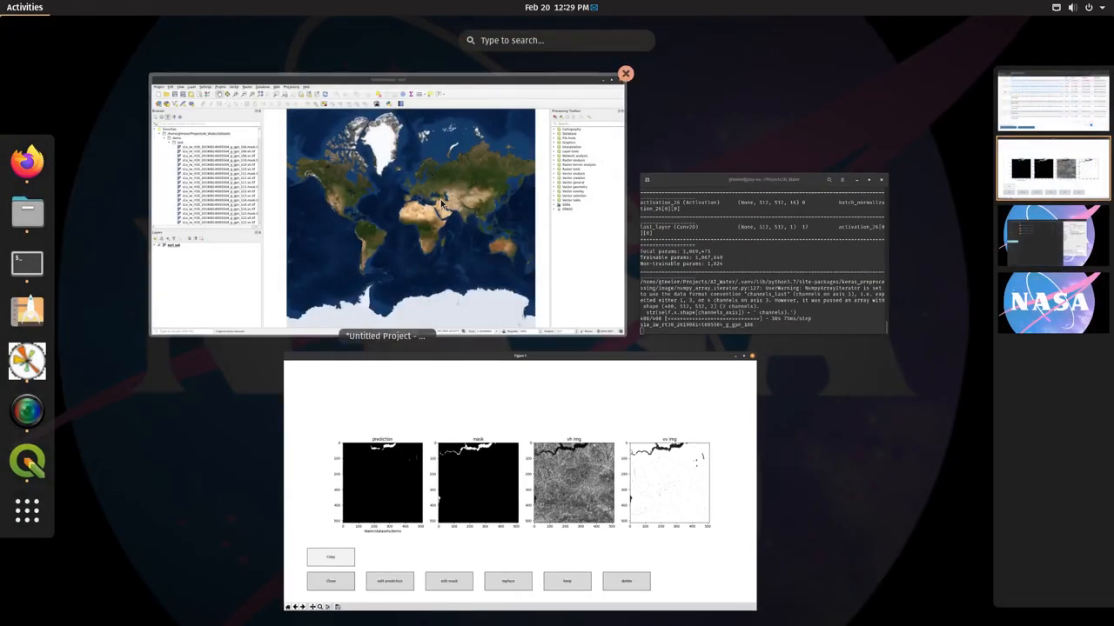
left_click(440, 199)
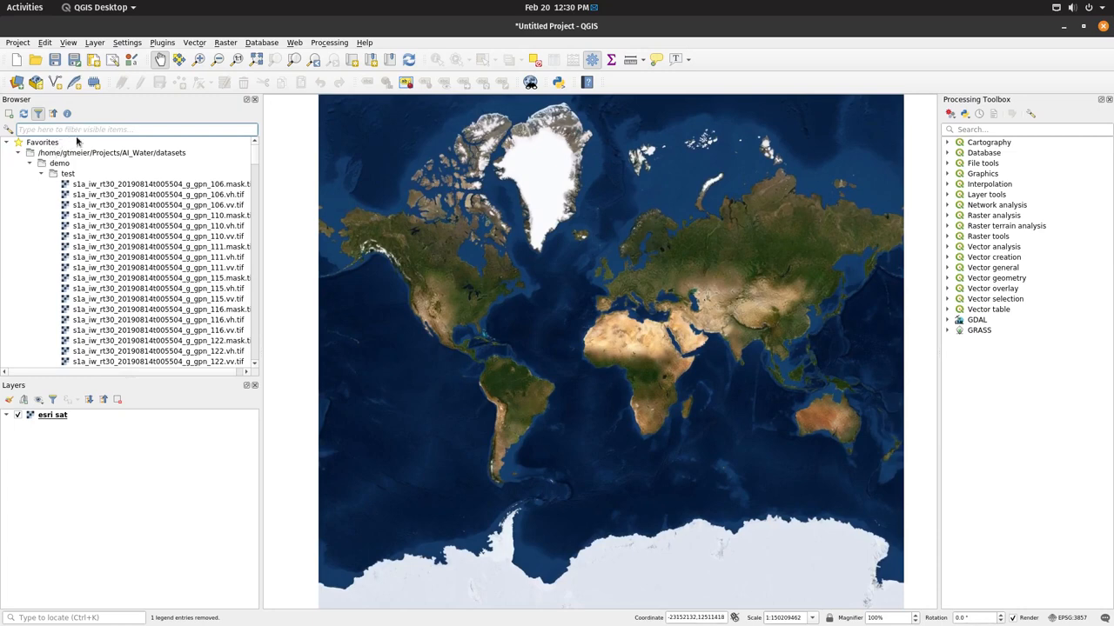
type("s1a_iw_rt30_20190814t005504_g_gpn_106")
double_click(131, 184)
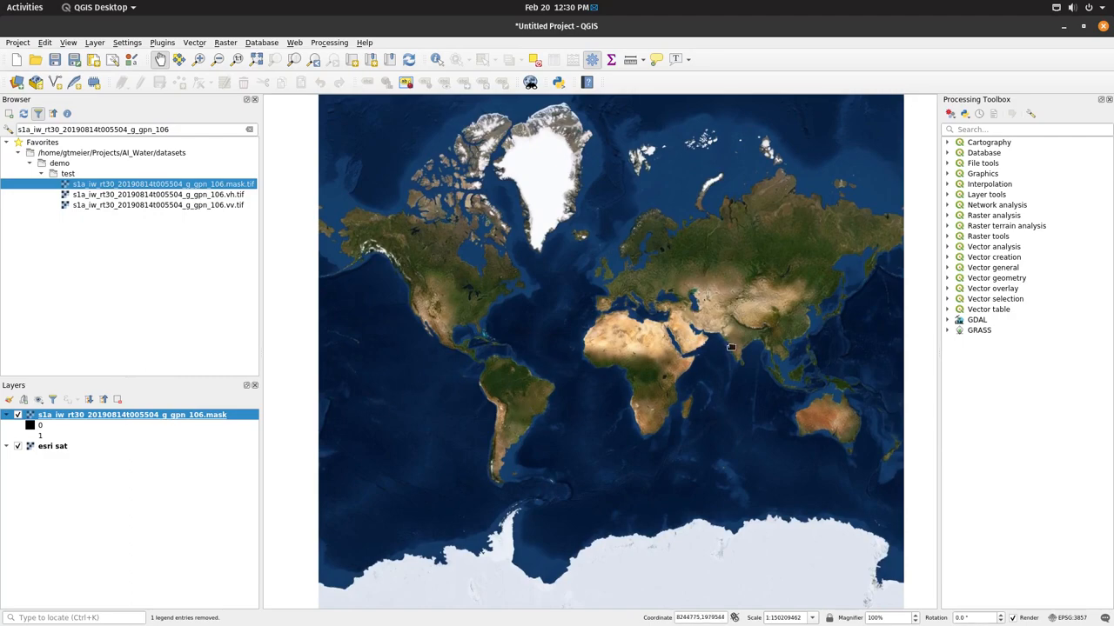
scroll(731, 346, "up", 3)
scroll(731, 346, "up", 3)
scroll(710, 333, "up", 3)
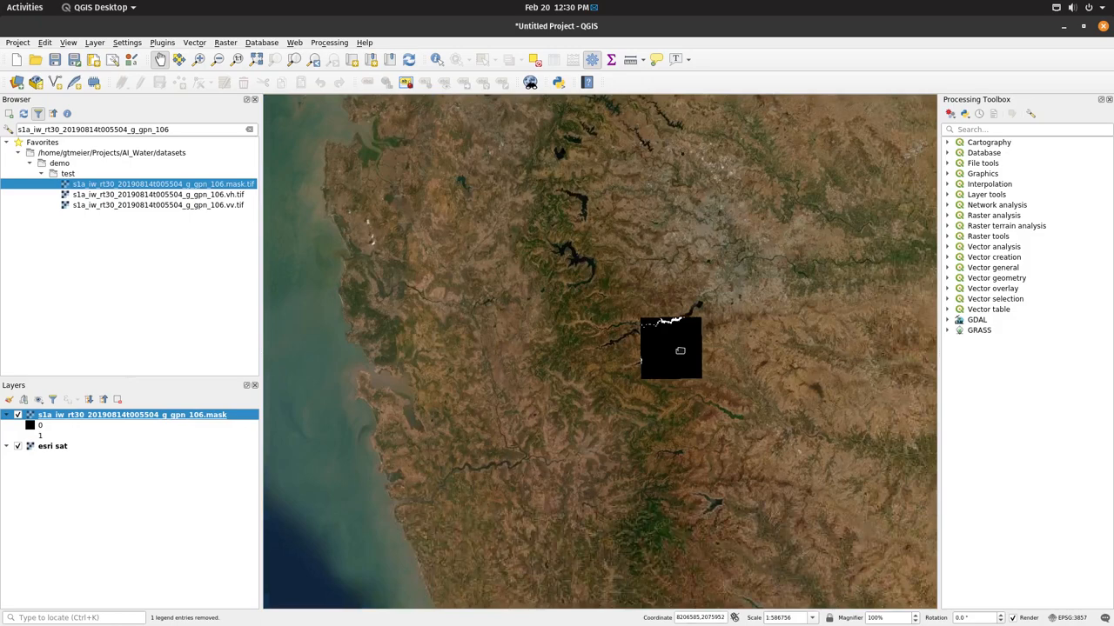
scroll(674, 351, "up", 3)
scroll(643, 348, "down", 1)
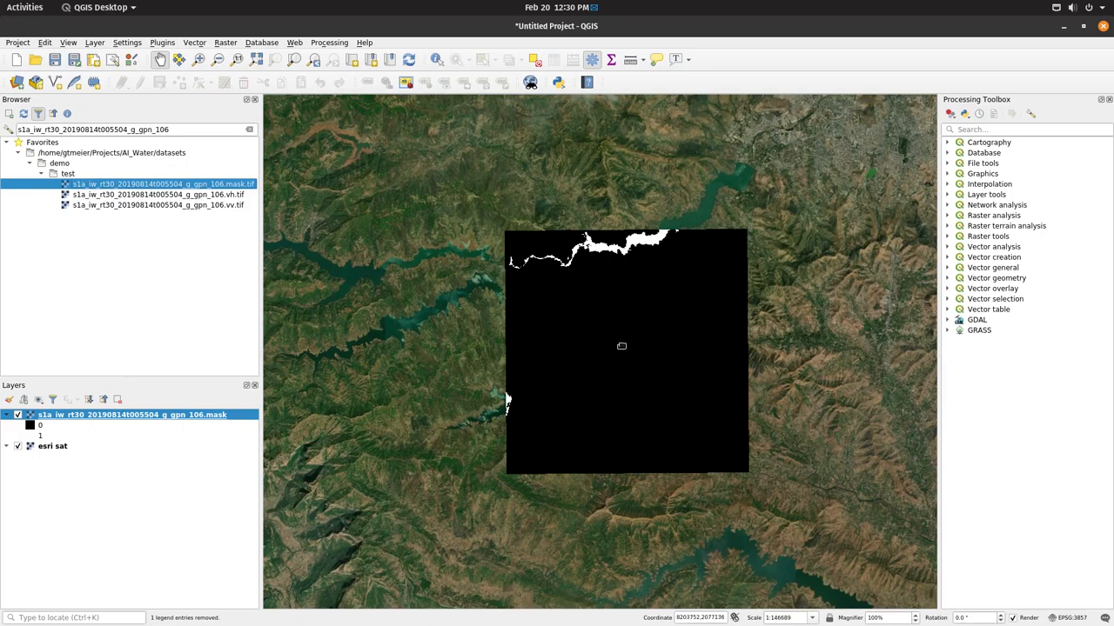
- Lower the mask layer's Global Opacity toward 50% in Layer Properties
double_click(45, 415)
left_click(563, 103)
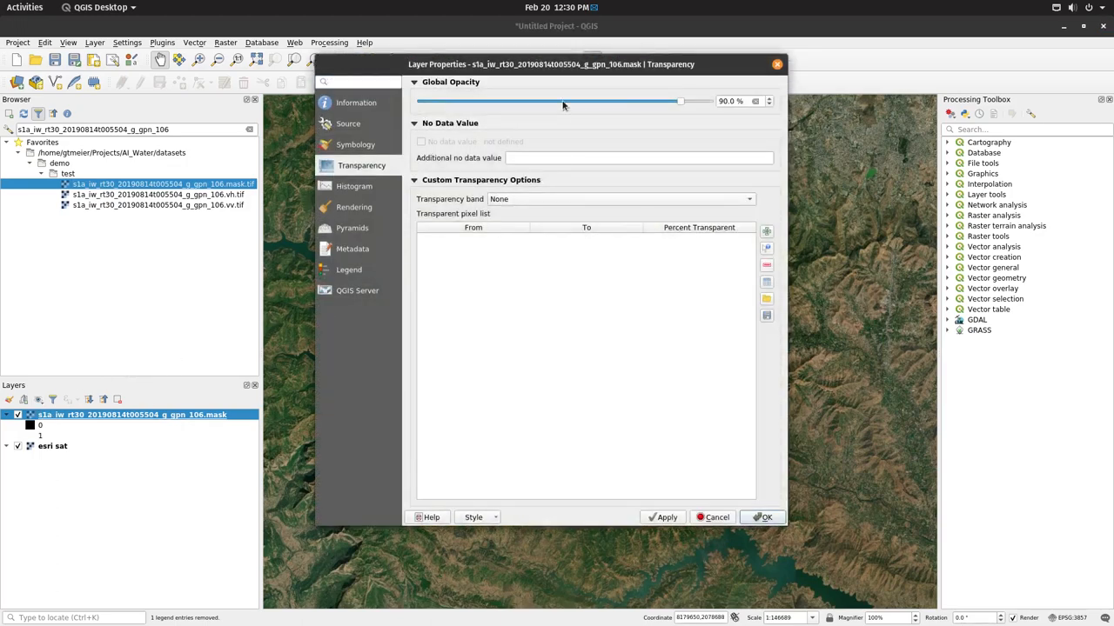
- Apply 50% opacity and toggle the mask layer on and off to compare against the river's shoreline
left_click(763, 517)
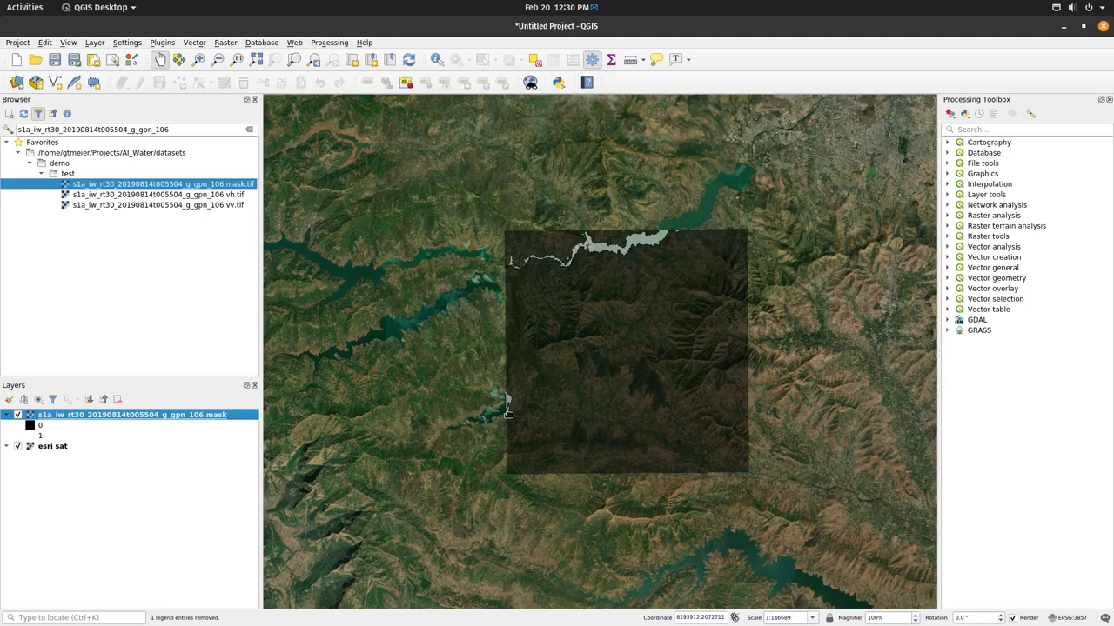
scroll(584, 246, "up", 3)
scroll(585, 246, "up", 3)
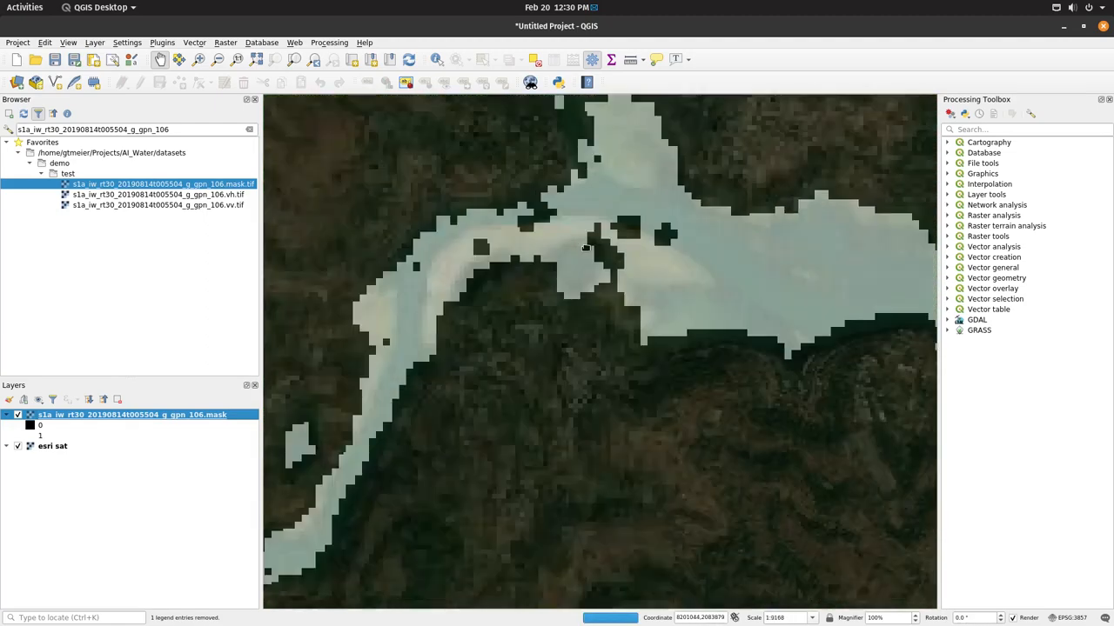
scroll(606, 247, "up", 1)
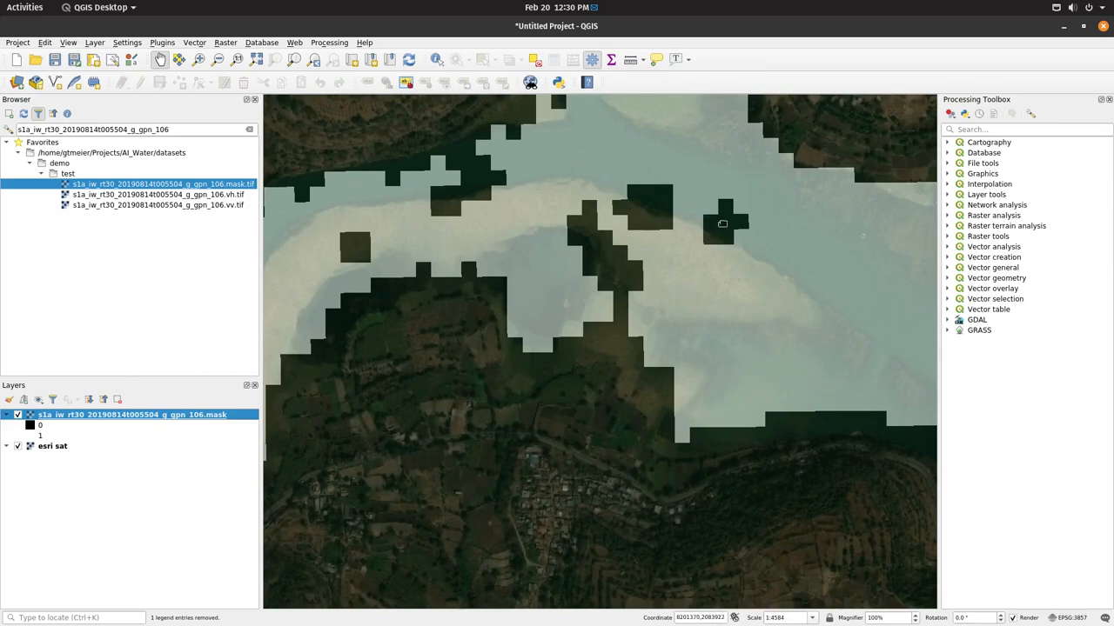
left_click(18, 415)
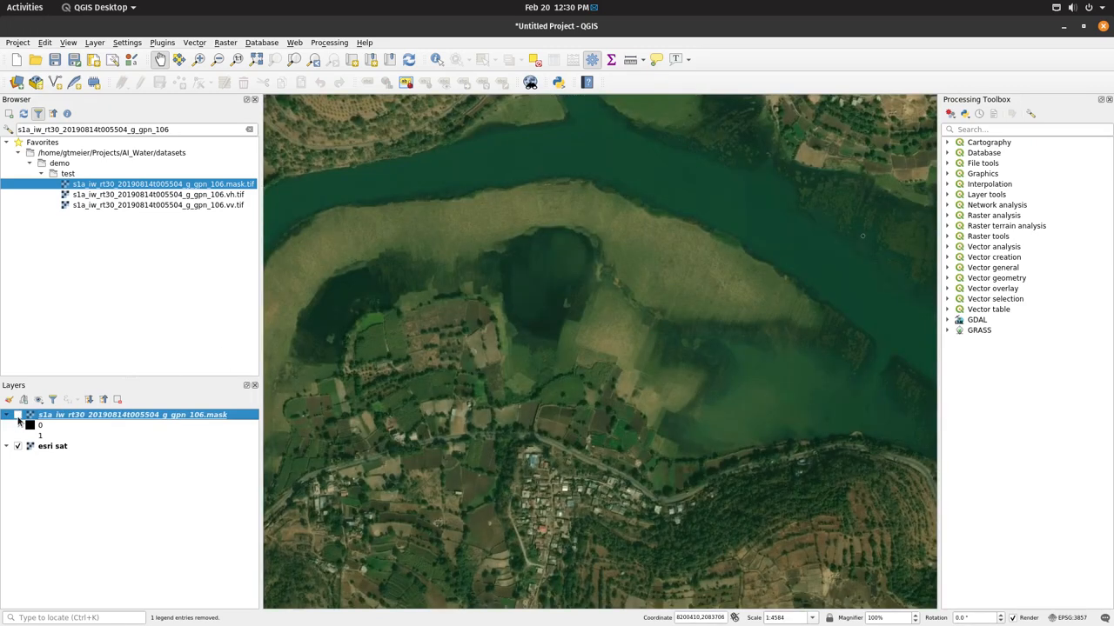
left_click(17, 415)
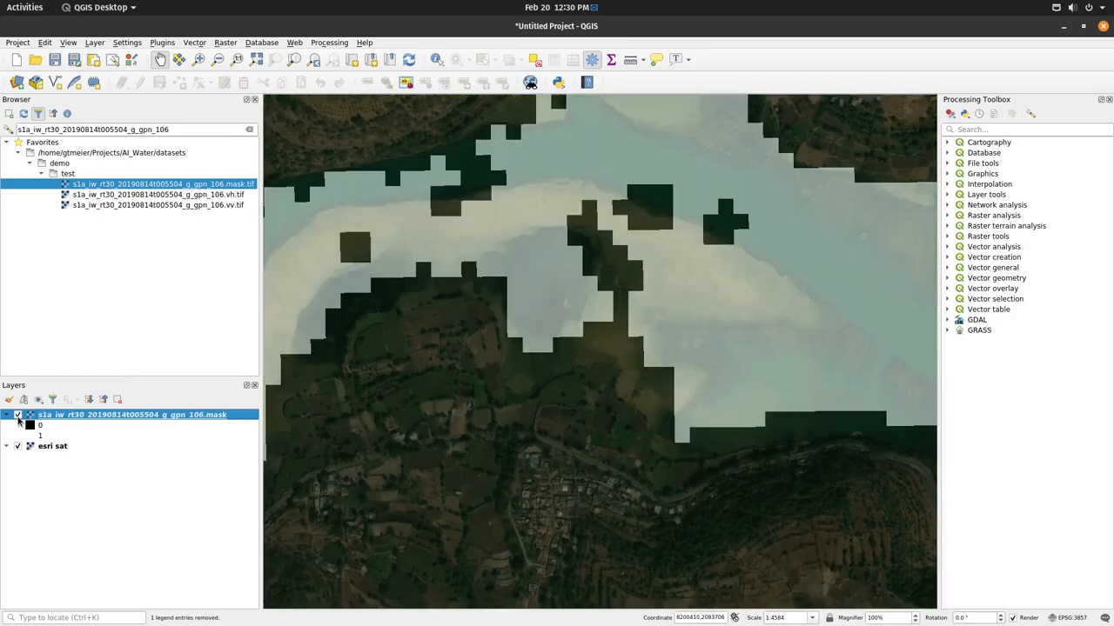
left_click(17, 415)
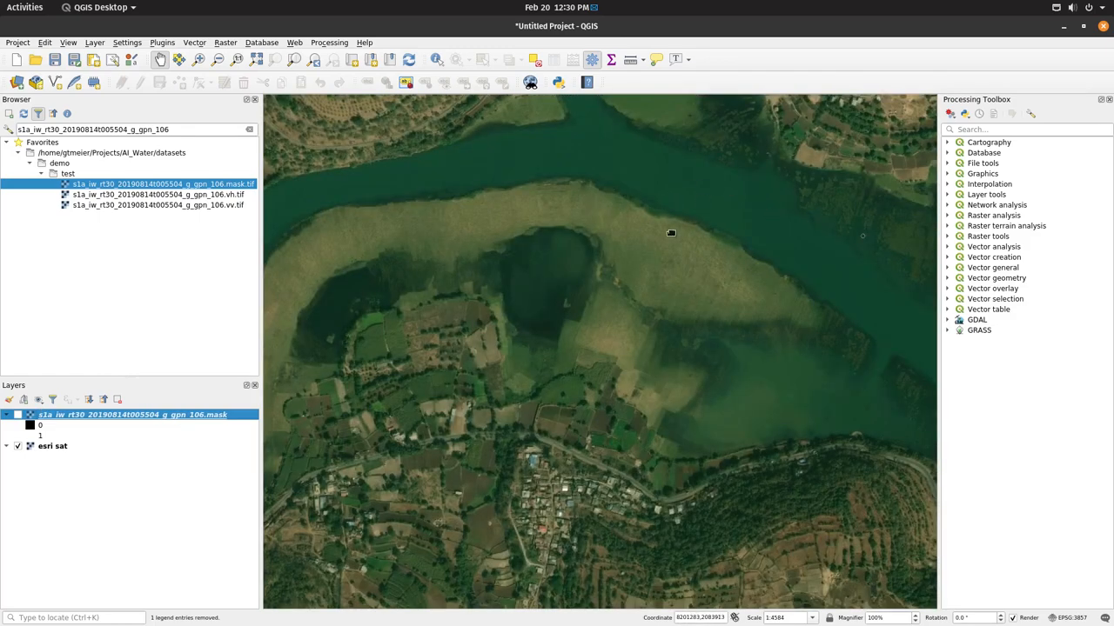
left_click(17, 415)
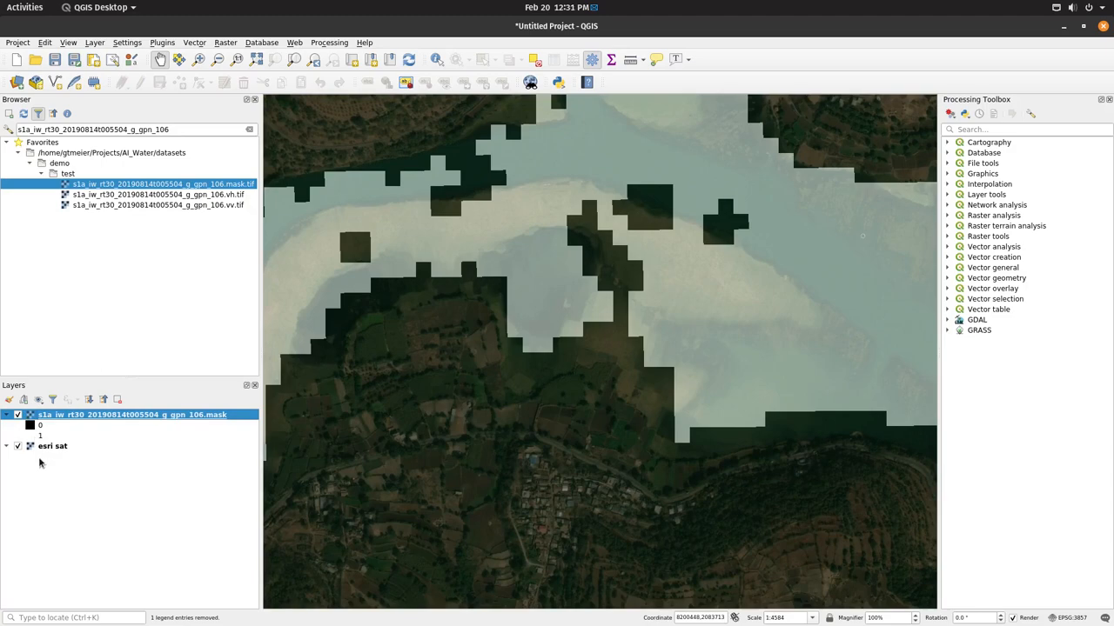
key("super")
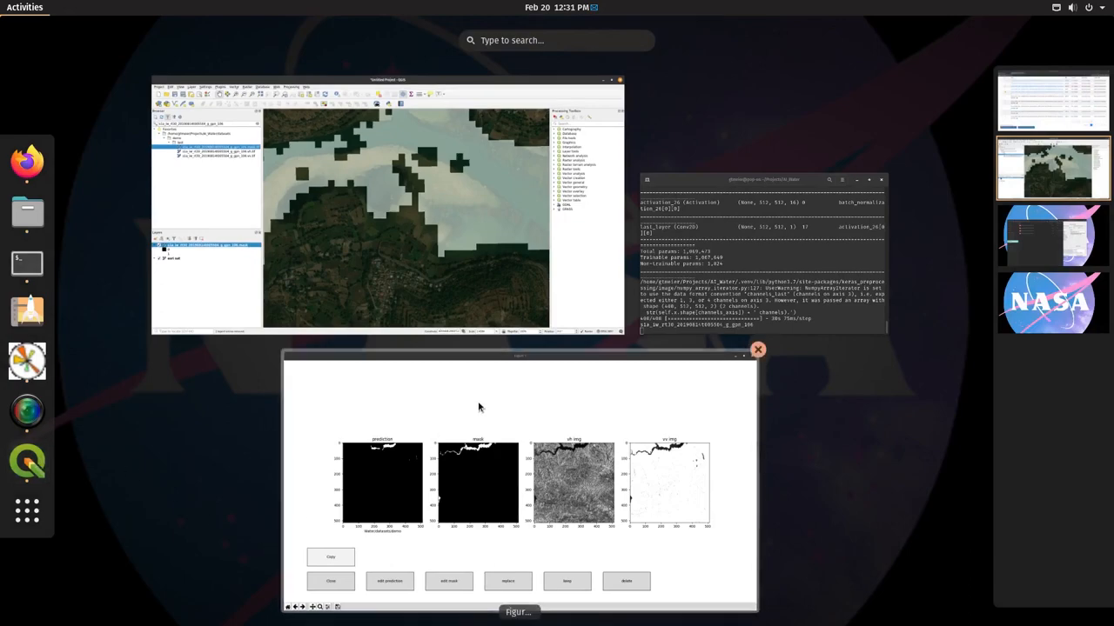
- Edit this tile's mask and fill the small gap in the water channel with fill key 1
left_click(478, 401)
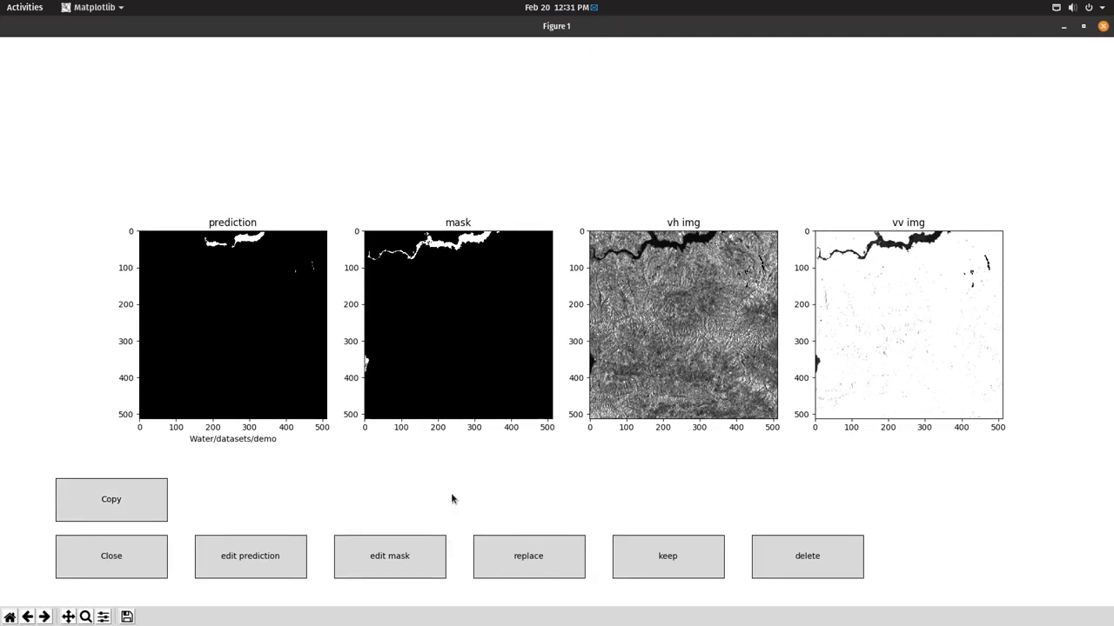
left_click(390, 556)
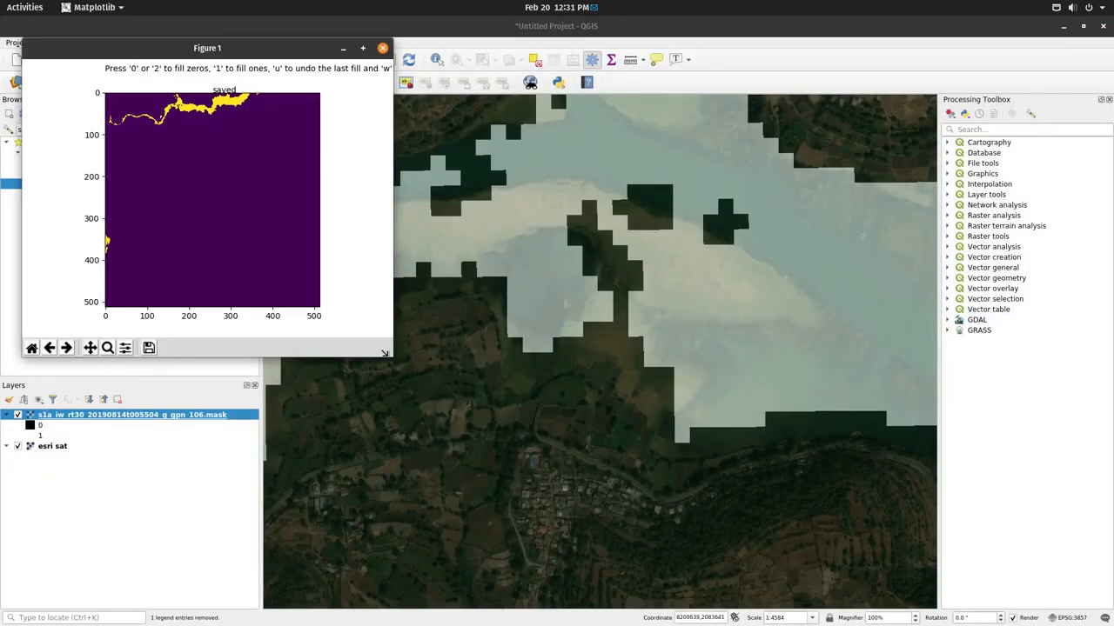
left_click_drag(524, 451, 626, 509)
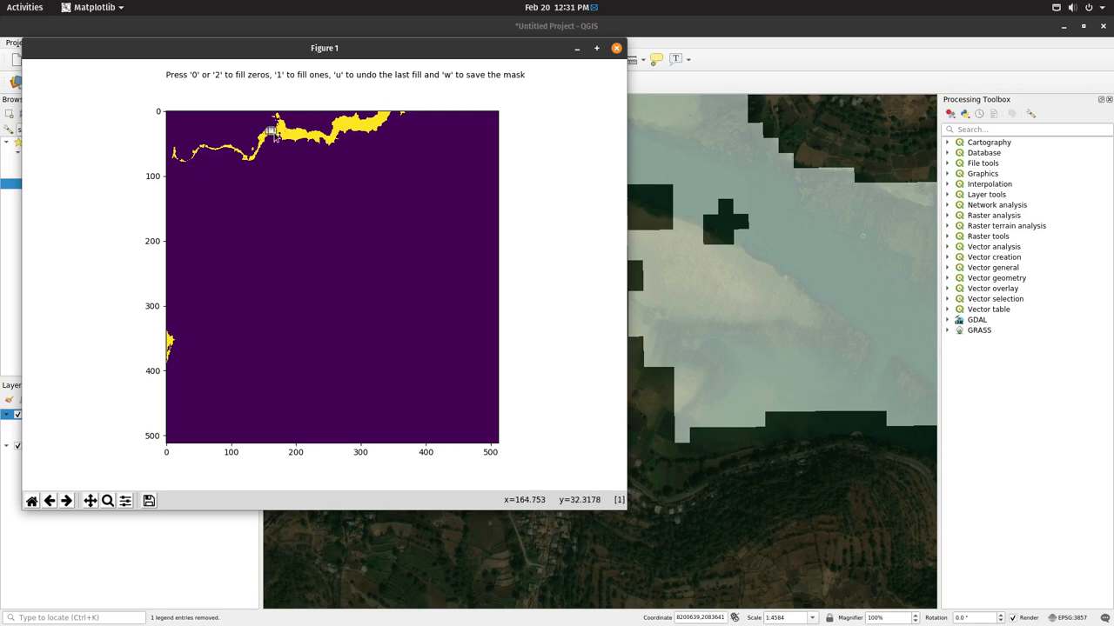
key("1")
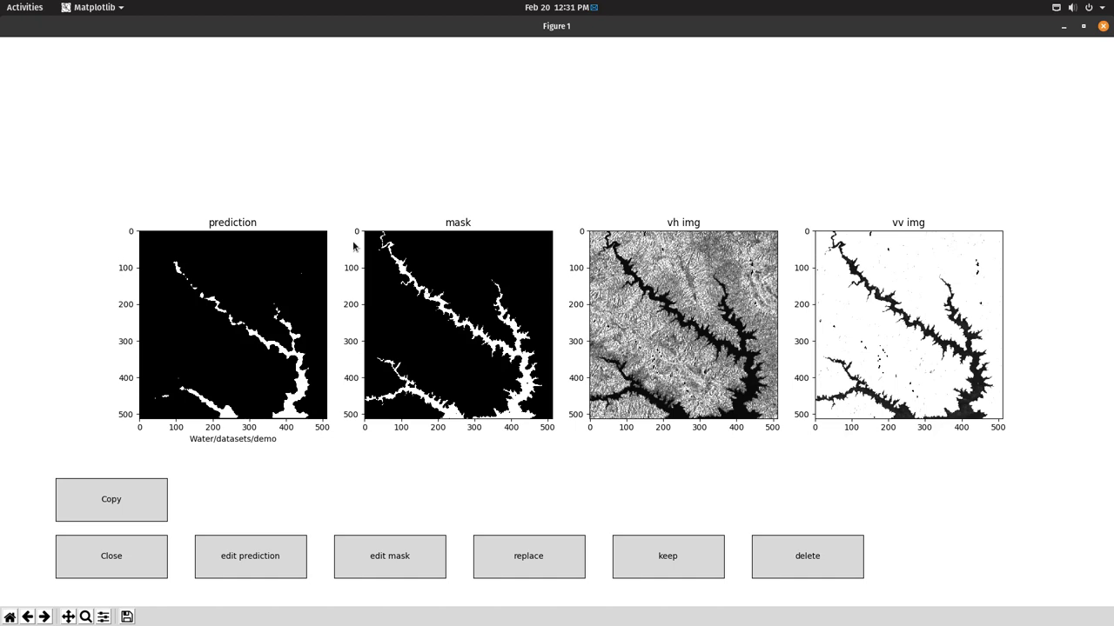
- Close the review figure and pan the QGIS map to centre the Sentinel-1 scene's island
left_click(104, 562)
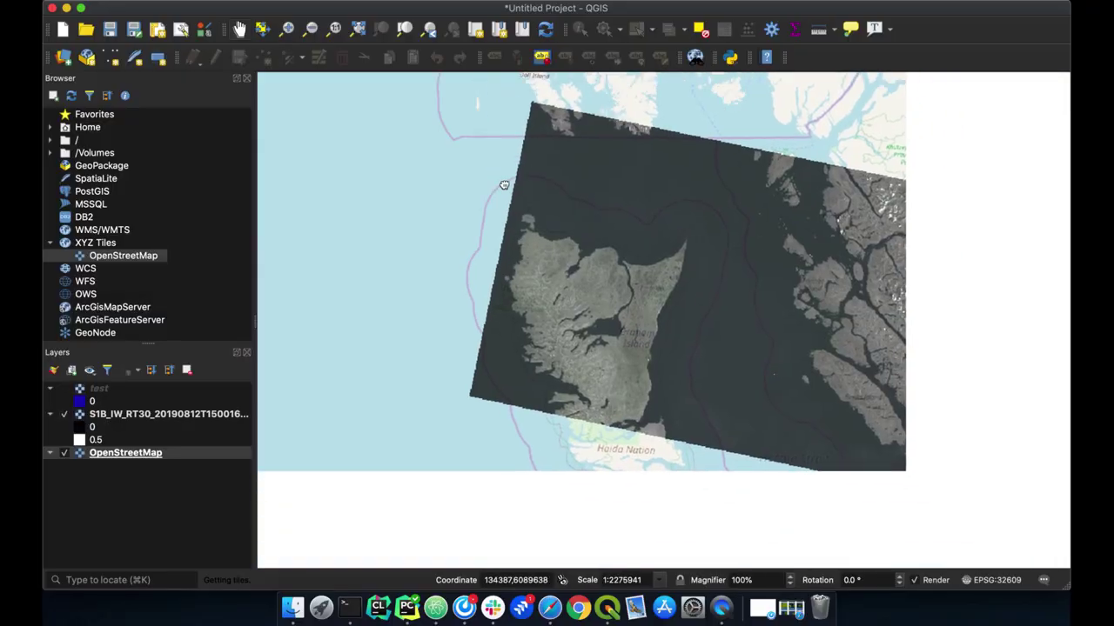
left_click_drag(504, 186, 491, 174)
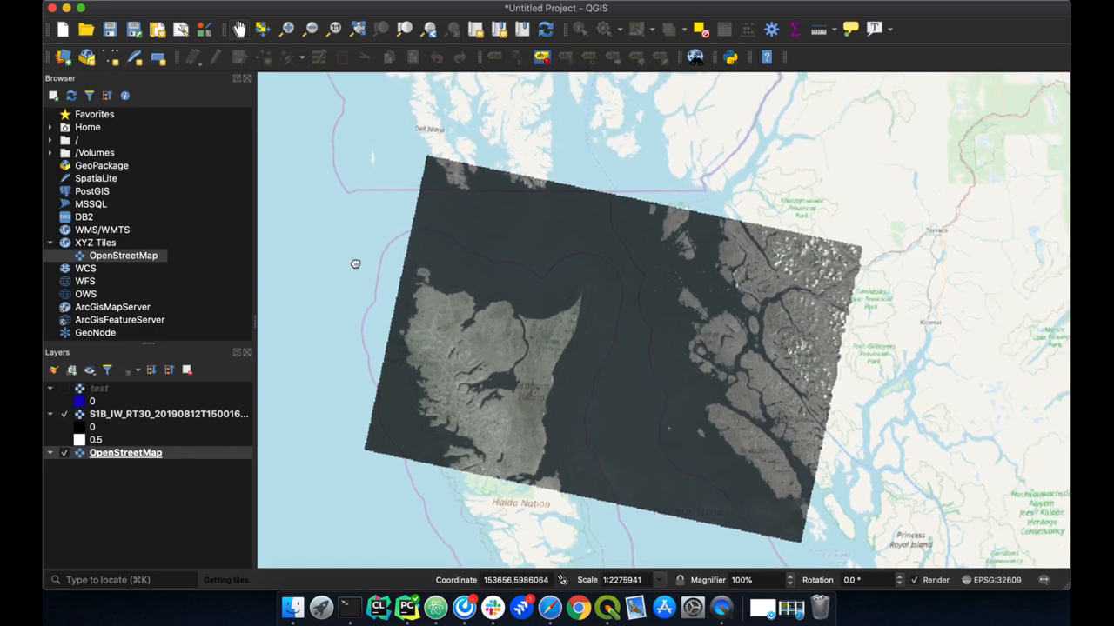
left_click_drag(486, 180, 404, 244)
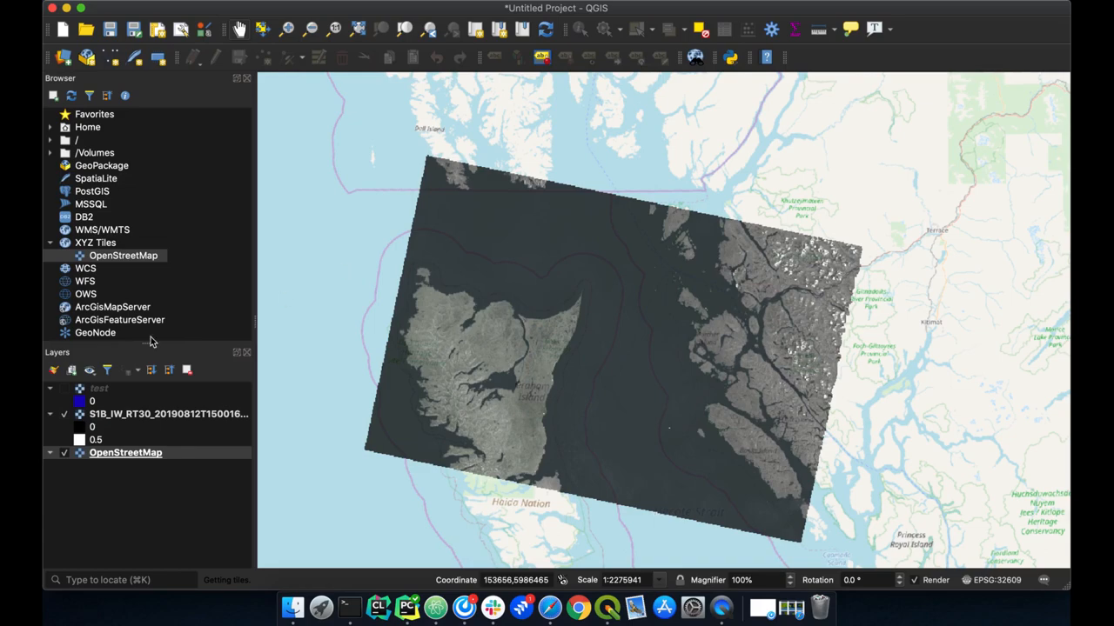
scroll(456, 416, "up", 3)
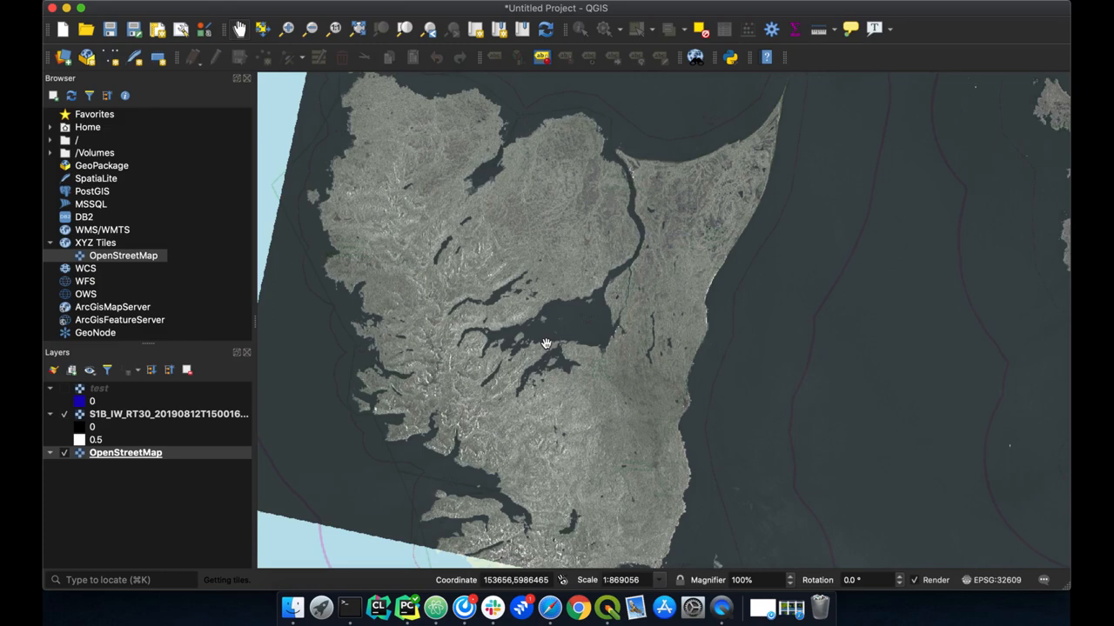
- Switch on the 'test' water-mask layer, pan across the scene, and hide the OpenStreetMap basemap
left_click(63, 389)
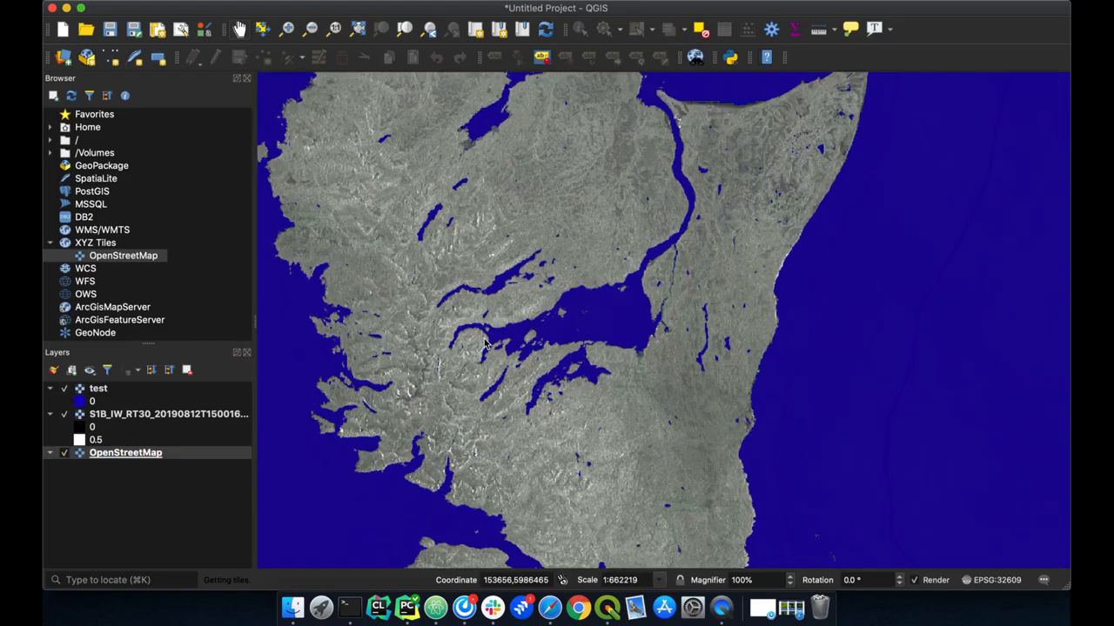
scroll(486, 345, "up", 3)
scroll(486, 344, "up", 2)
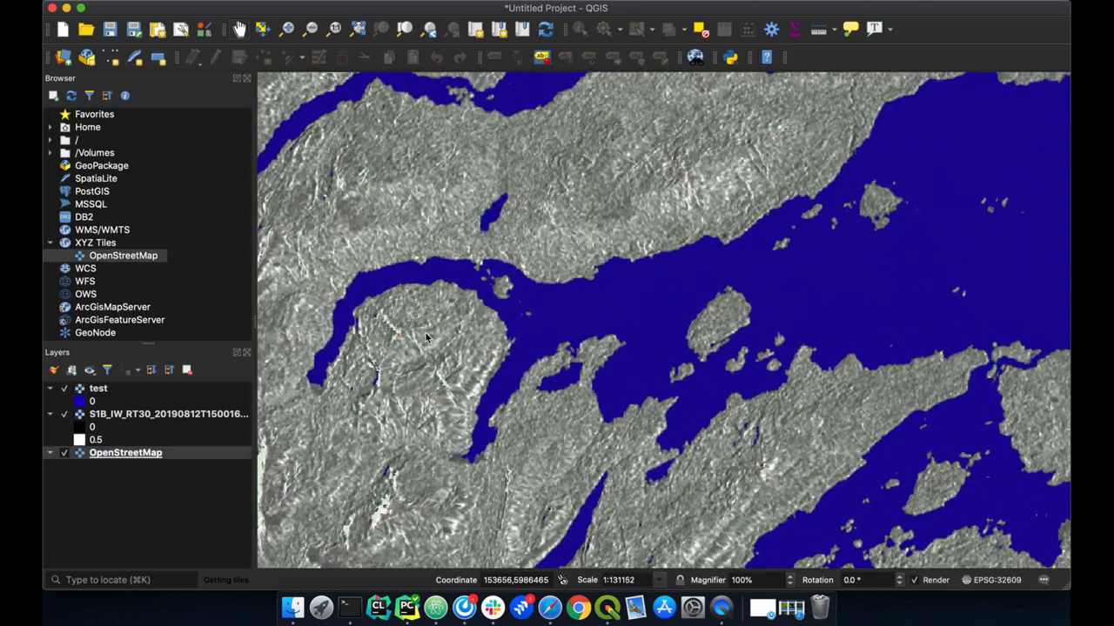
mouse_move(486, 345)
left_mouse_down()
mouse_move(463, 310)
mouse_move(482, 302)
left_mouse_up()
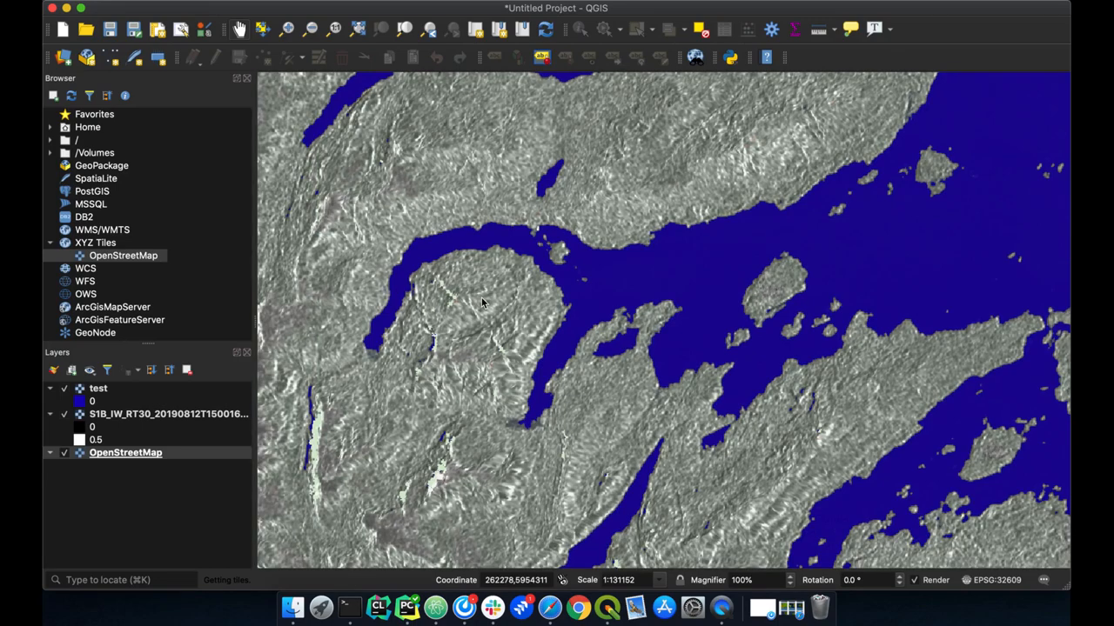
scroll(483, 303, "down", 2)
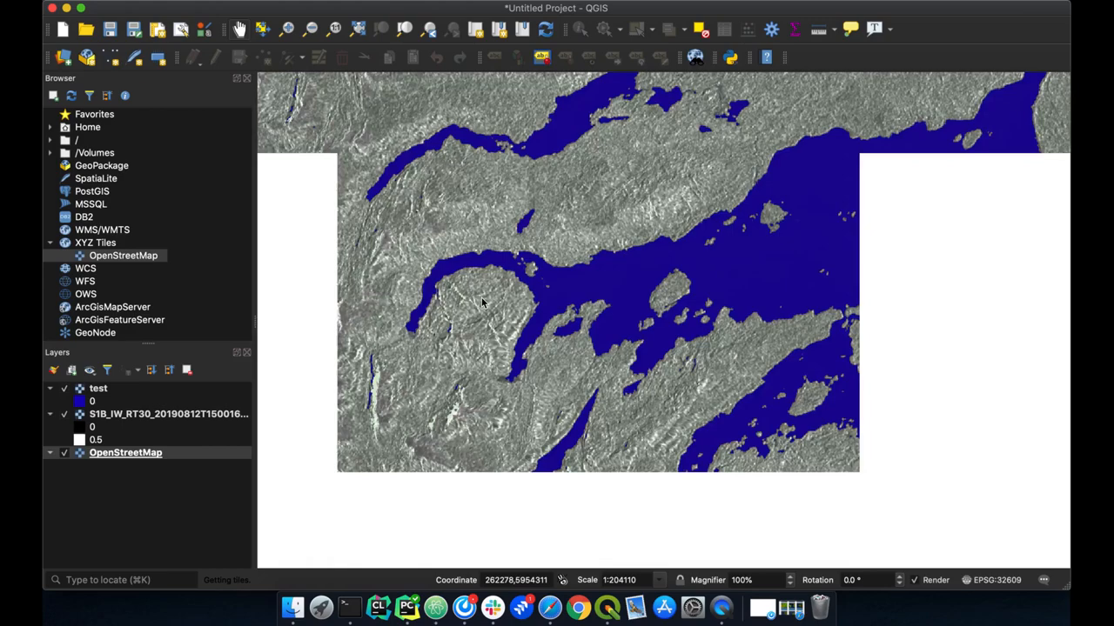
scroll(481, 299, "down", 3)
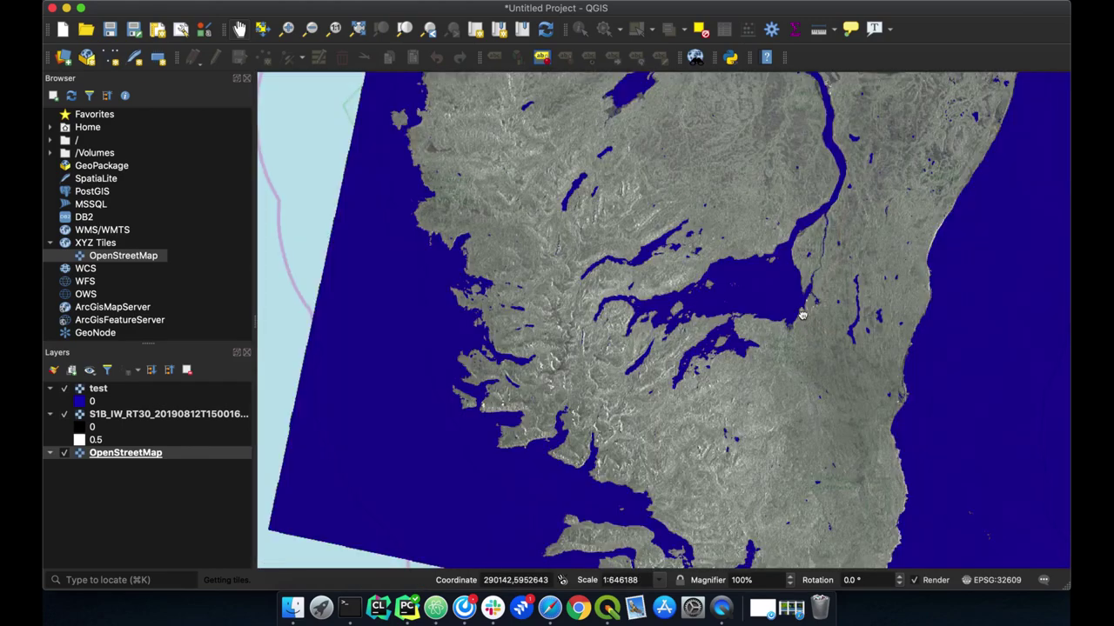
left_click_drag(679, 317, 630, 310)
scroll(751, 325, "up", 5)
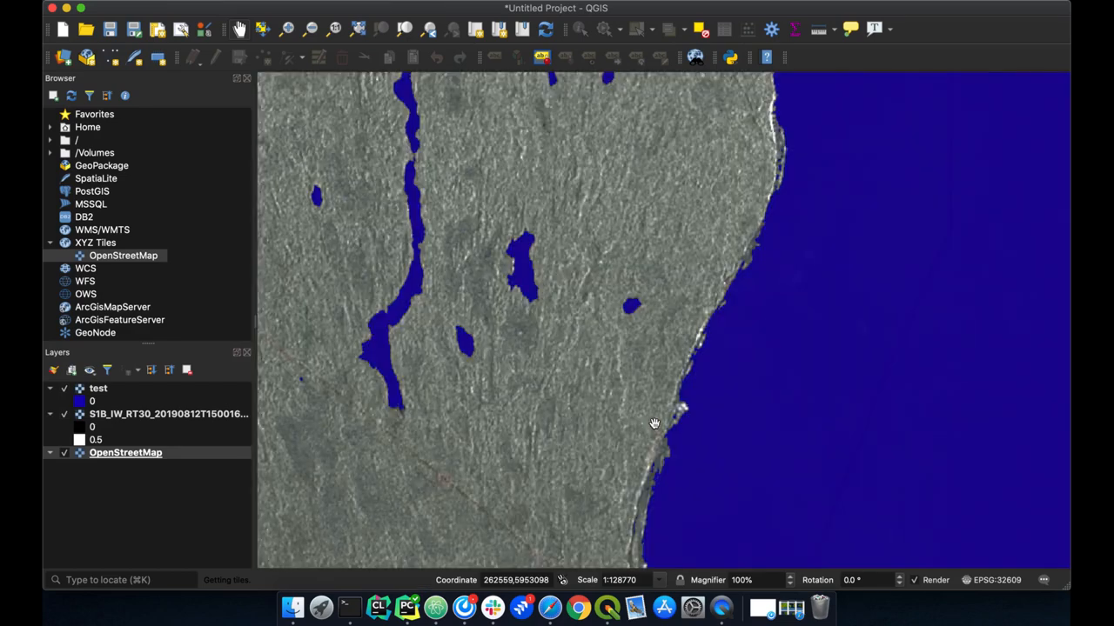
scroll(655, 424, "down", 5)
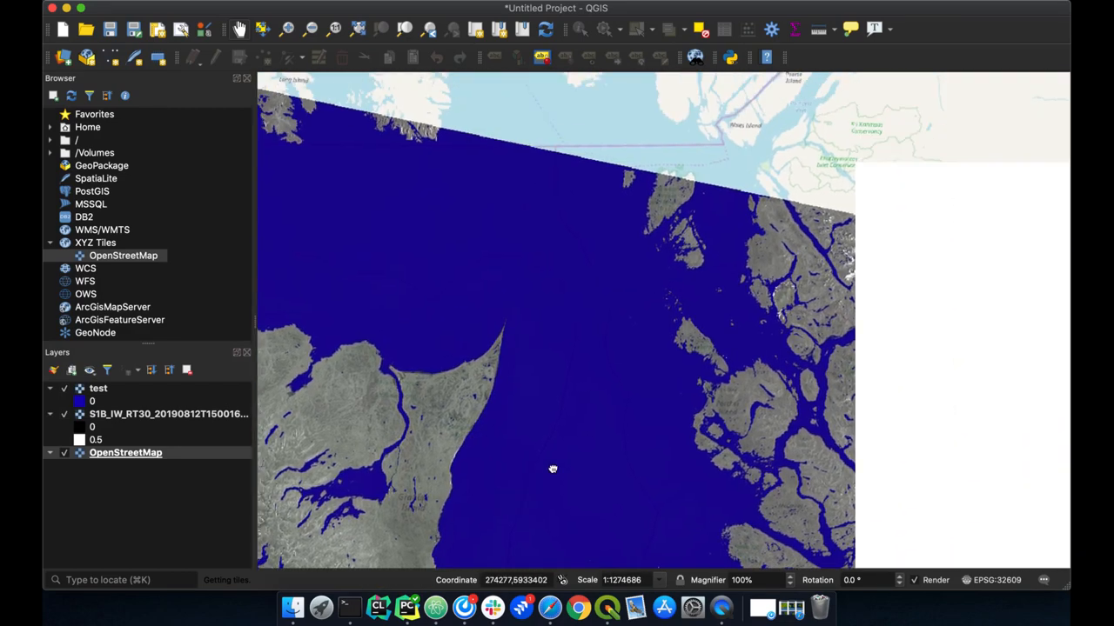
scroll(661, 391, "up", 5)
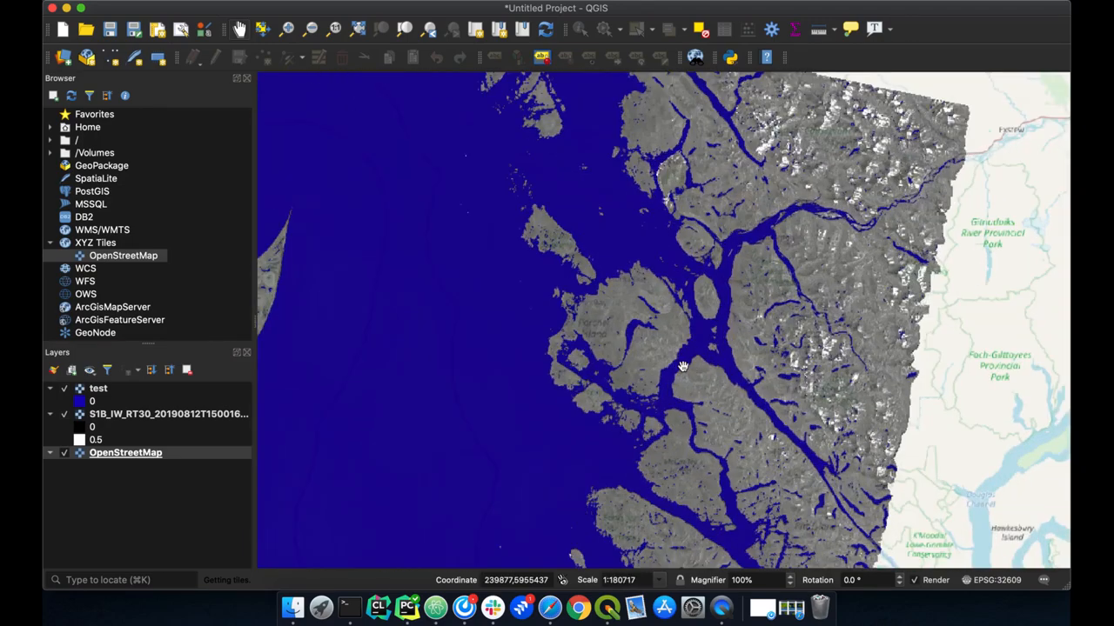
scroll(683, 367, "up", 3)
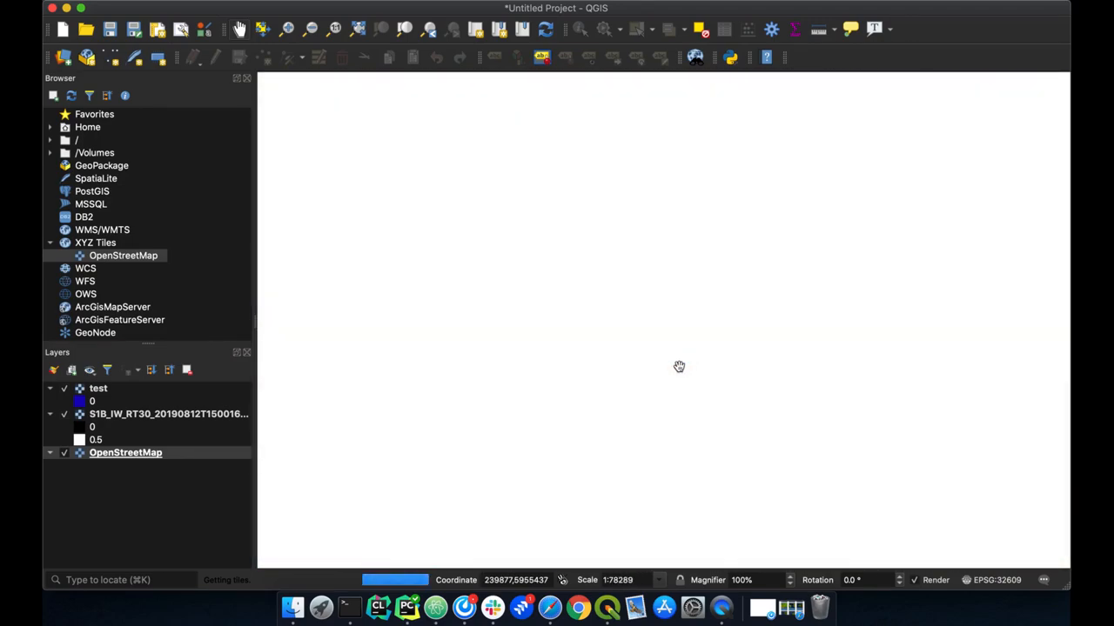
left_click(65, 454)
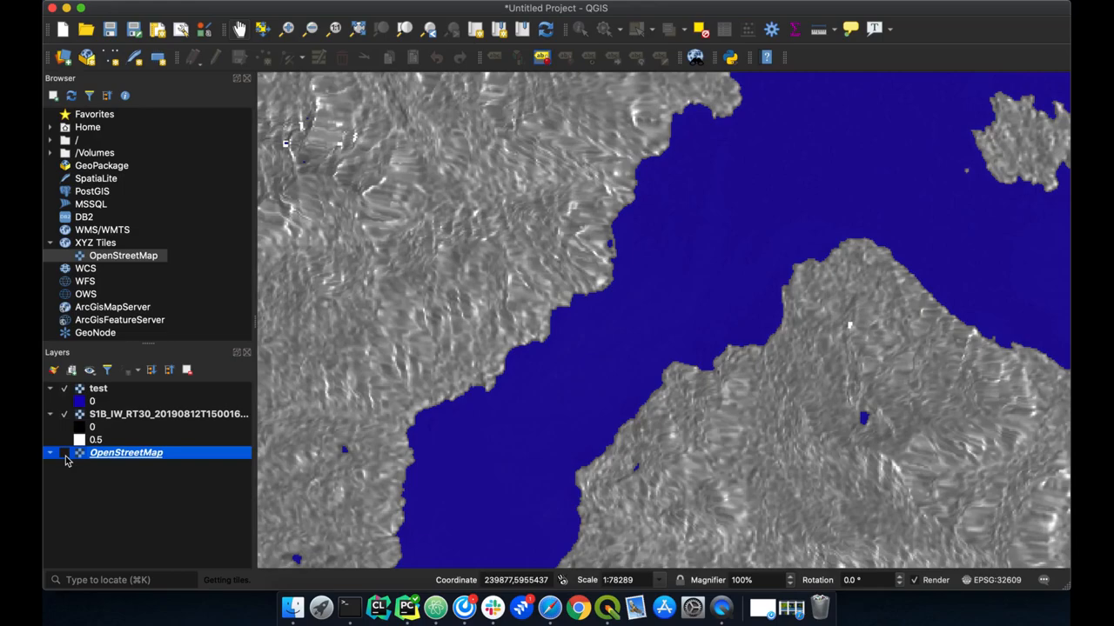
scroll(414, 388, "down", 3)
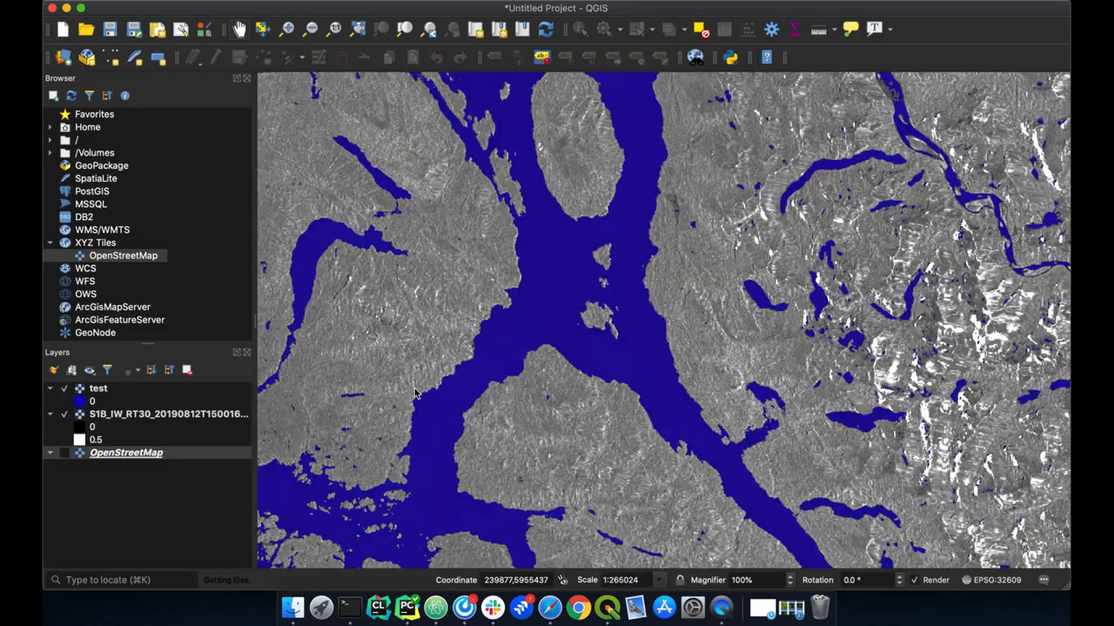
scroll(414, 393, "down", 3)
scroll(470, 278, "up", 2)
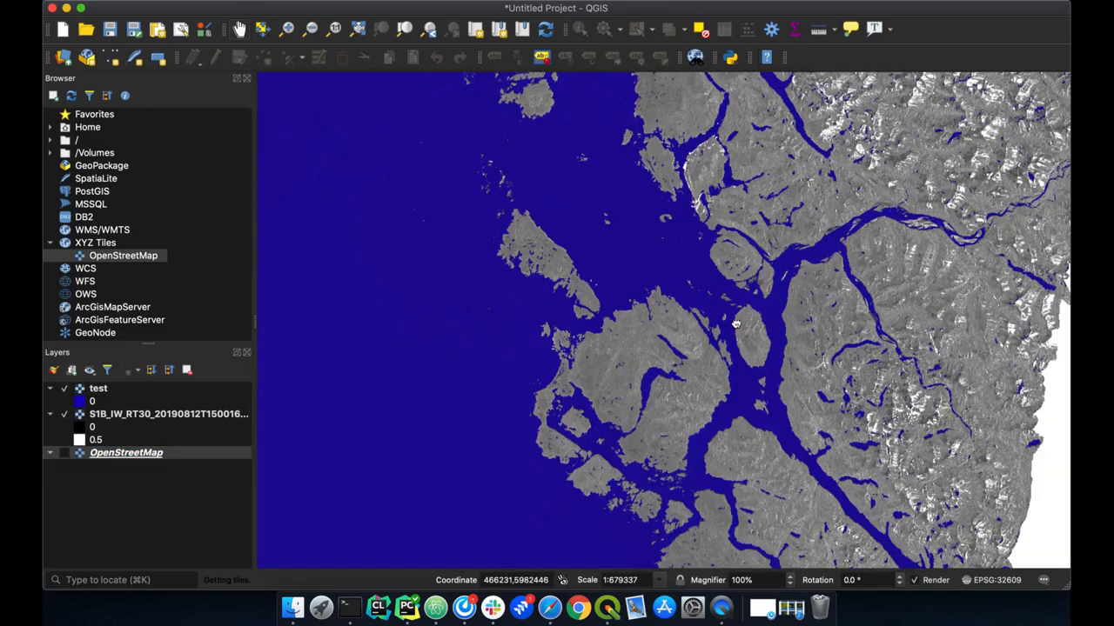